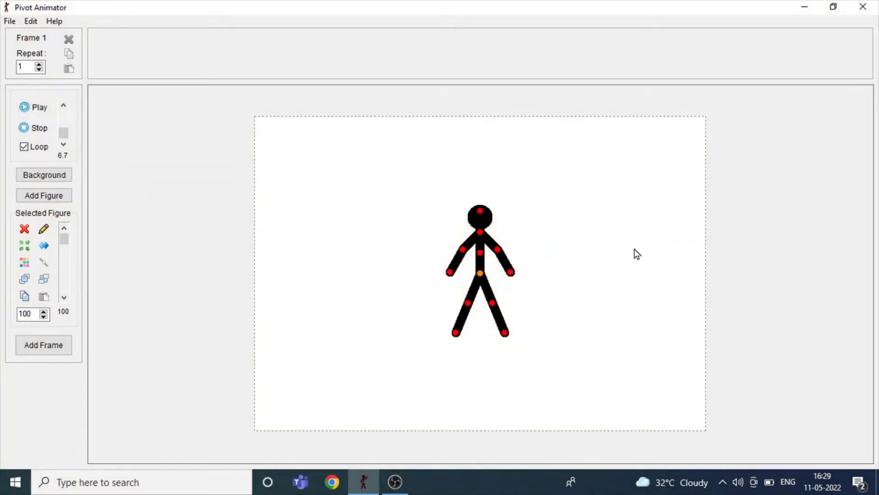
# Delete the default stick figure and load man.stk from the Figures folder.
pyautogui.press('Delete')
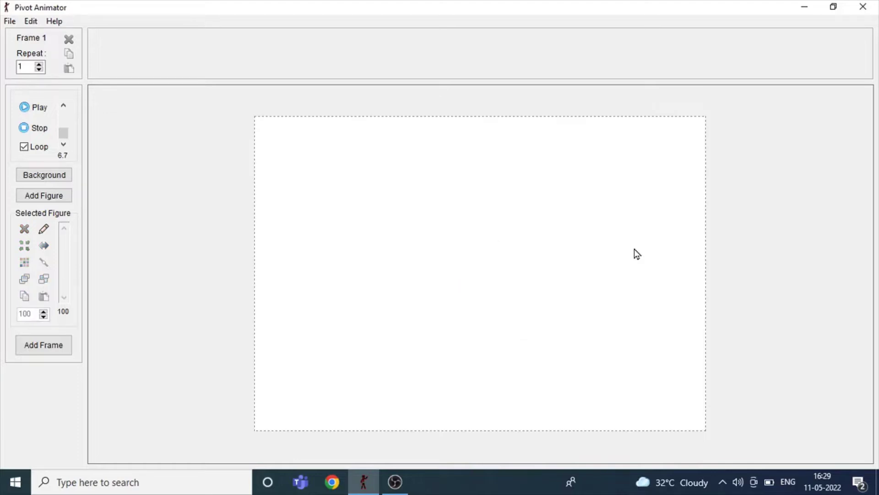
pyautogui.hotkey('ctrl', 'l')
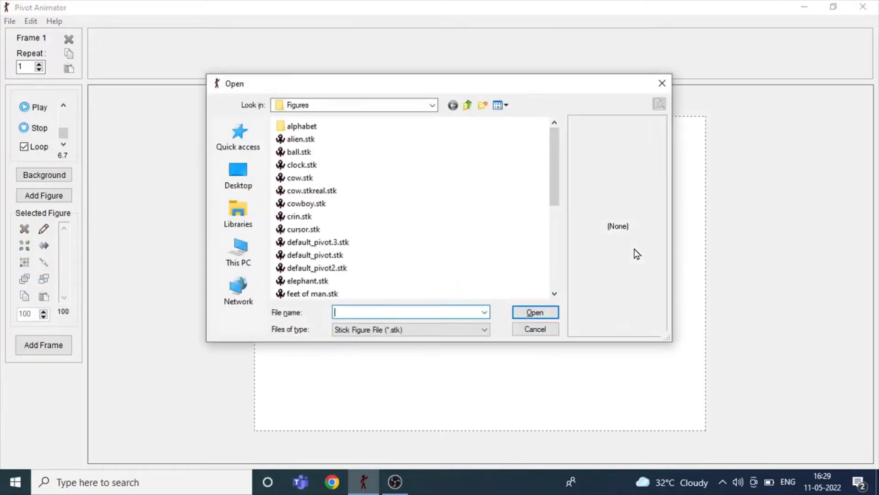
pyautogui.write('ma')
pyautogui.press('Down')
pyautogui.press('Down')
pyautogui.press('Return')
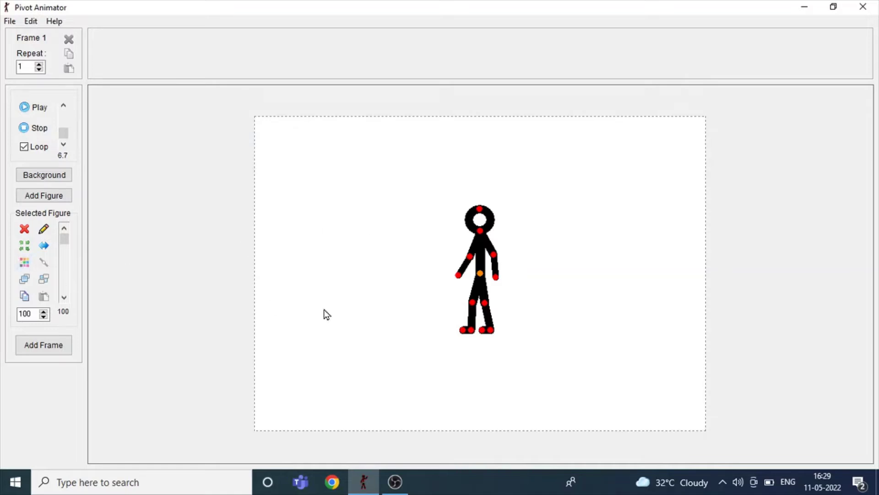
# In the figure builder, delete the man's leg segments and head circle.
pyautogui.click(43, 229)
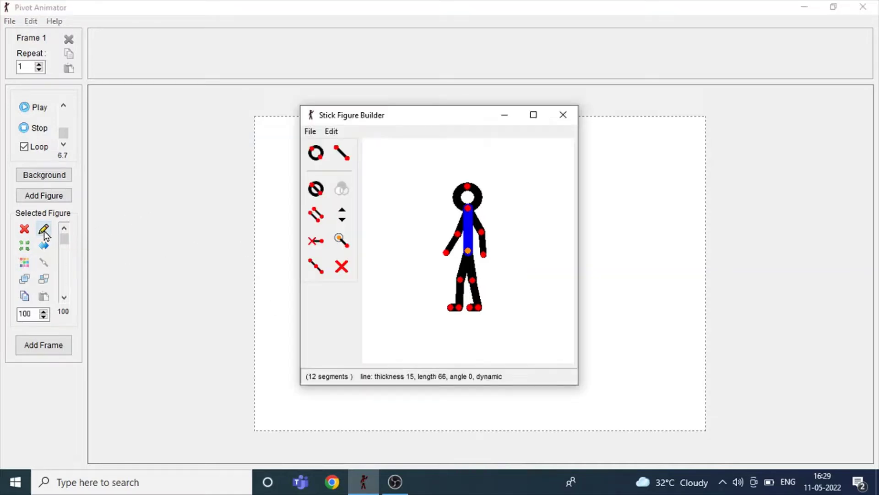
pyautogui.click(474, 281)
pyautogui.press('Delete')
pyautogui.press('Delete')
pyautogui.press('Delete')
pyautogui.press('Delete')
pyautogui.press('Delete')
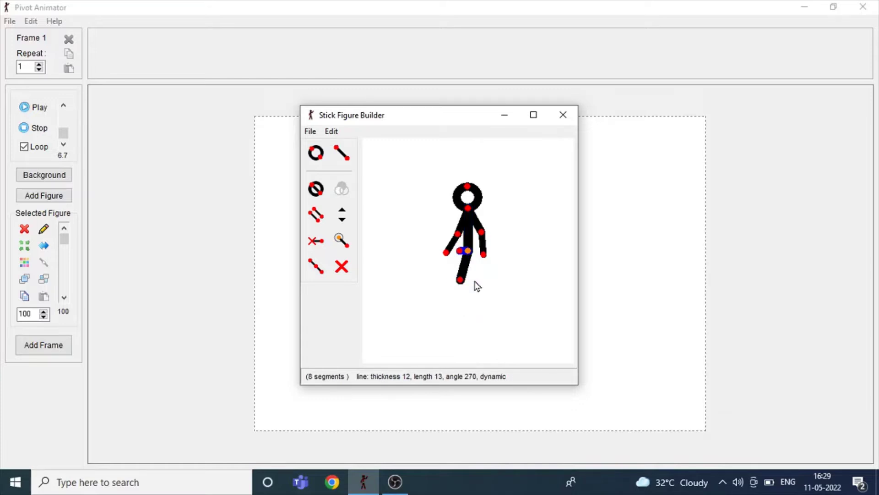
pyautogui.press('Delete')
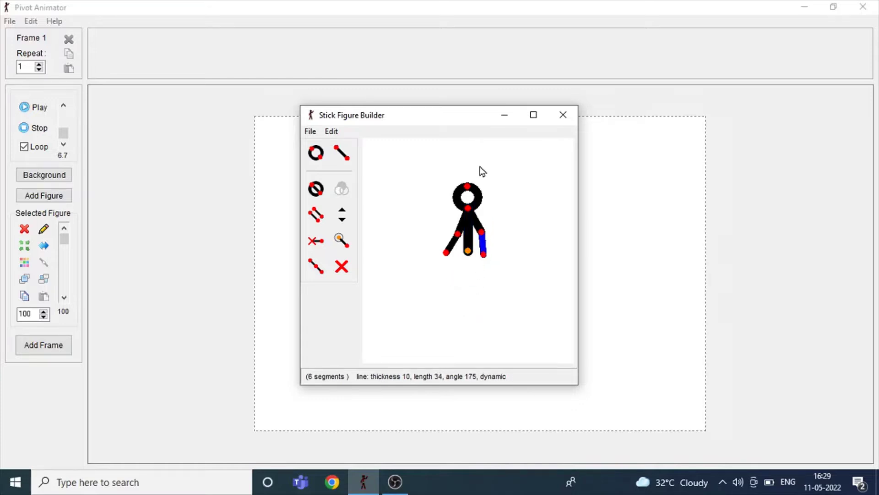
pyautogui.click(468, 193)
pyautogui.press('Delete')
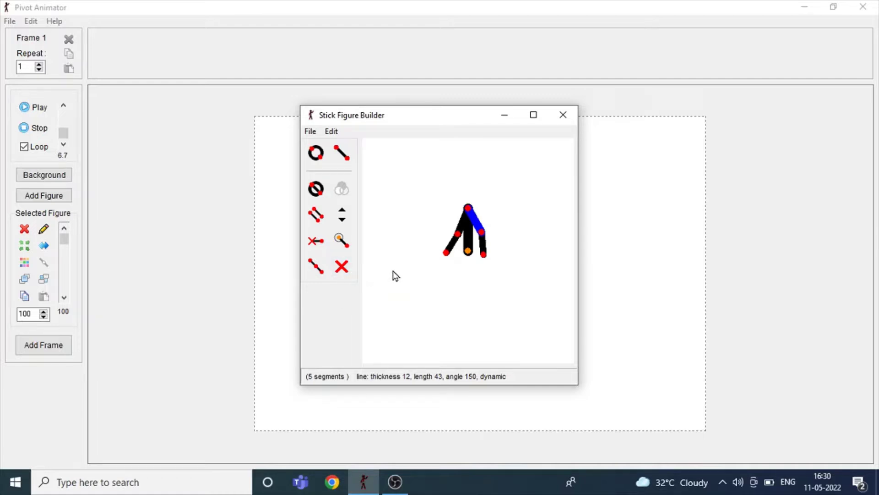
# Add the remaining torso-and-arms figure to the animation named 'body'.
pyautogui.hotkey('ctrl', 'a')
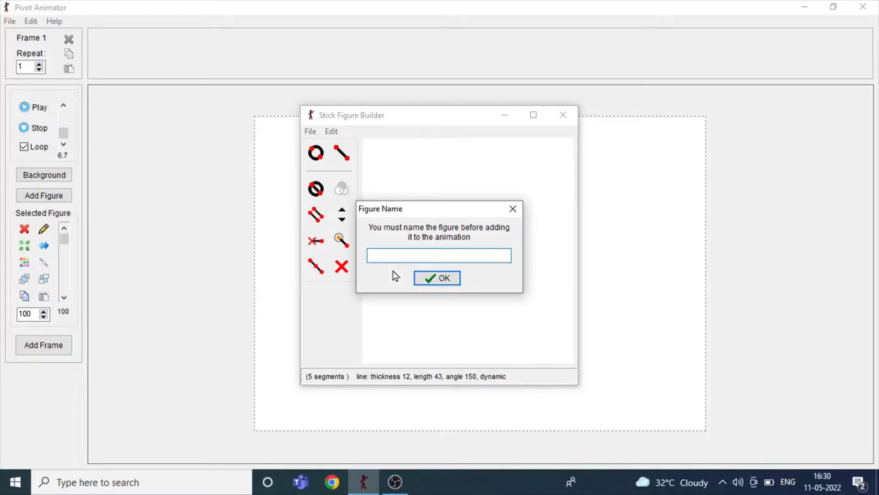
pyautogui.write('body')
pyautogui.press('Return')
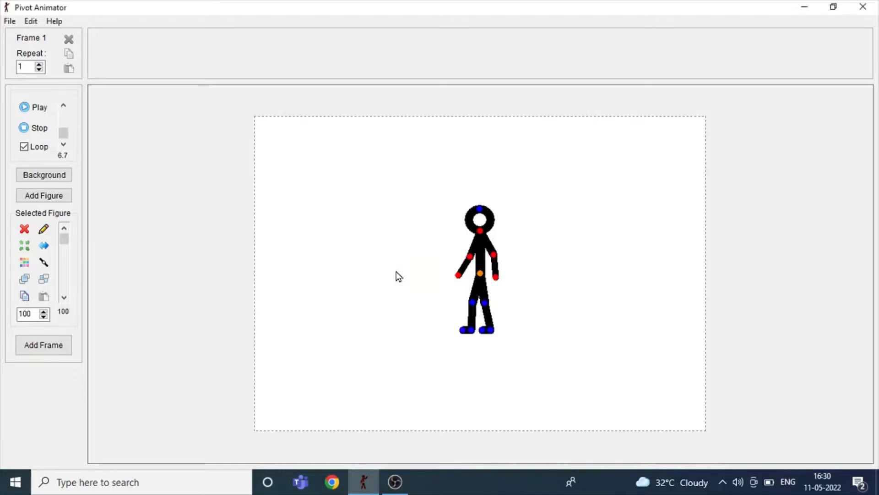
# Move the body figure right, then delete the man's torso, head and arm segments.
pyautogui.moveTo(479, 275); pyautogui.dragTo(611, 277)
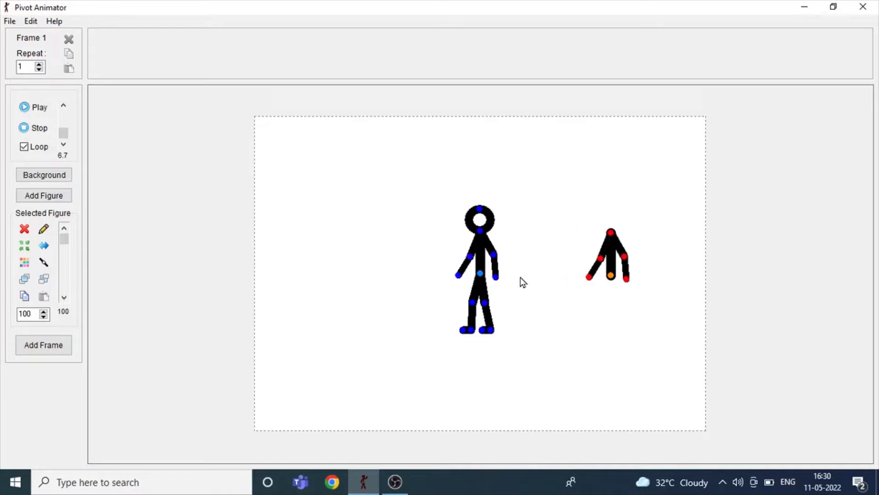
pyautogui.click(498, 263)
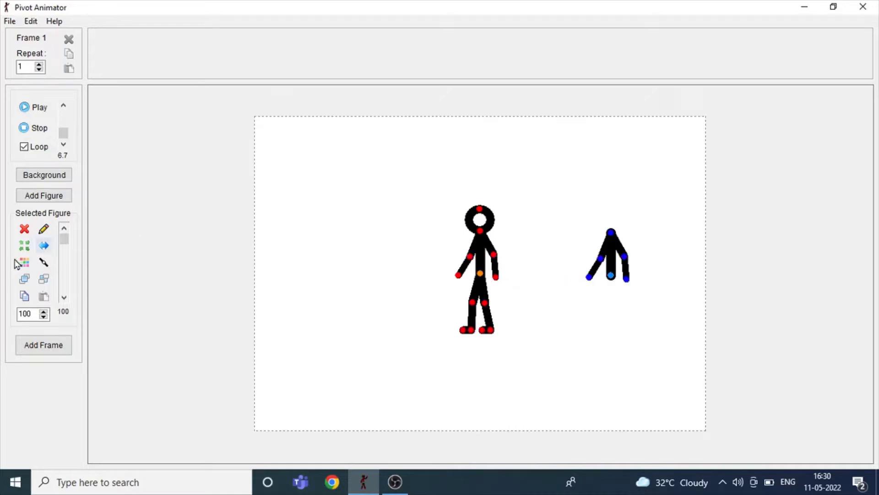
pyautogui.click(44, 229)
pyautogui.press('Delete')
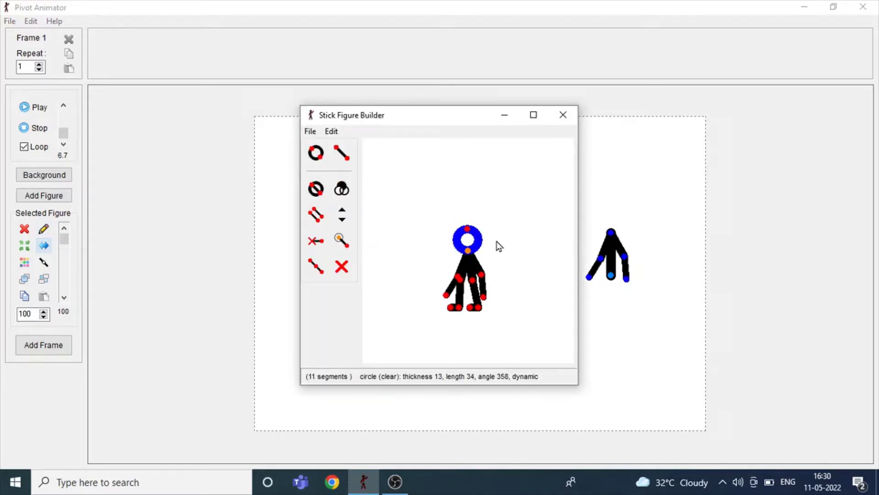
pyautogui.press('Delete')
pyautogui.press('Delete')
pyautogui.press('Delete')
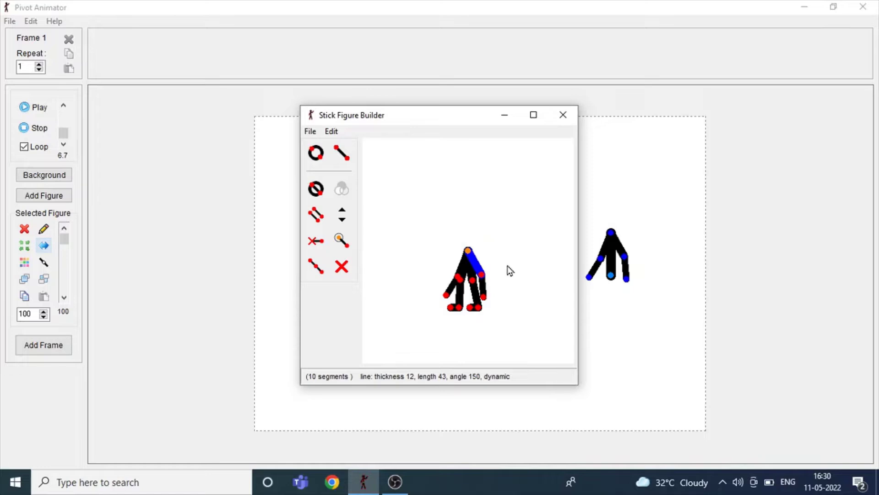
pyautogui.press('Delete')
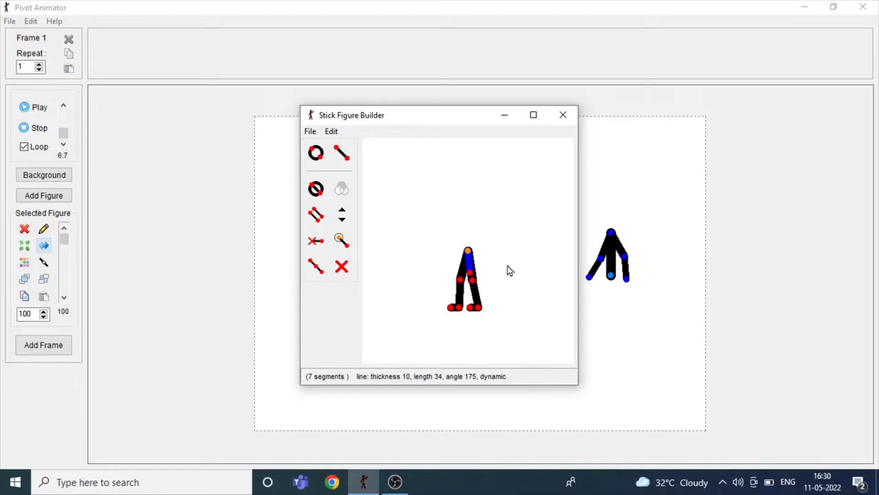
pyautogui.press('Delete')
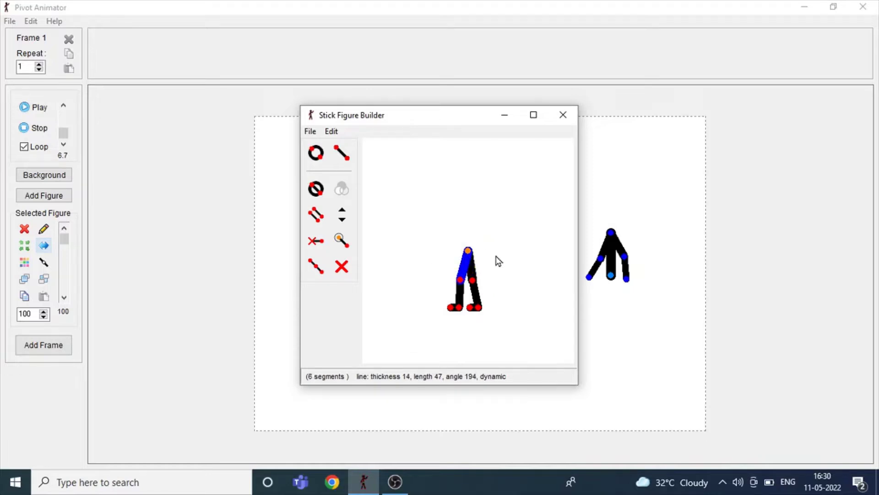
# Remove both feet, add the legs as 'Leg', and attach them under the body's hip.
pyautogui.click(450, 308)
pyautogui.press('Delete')
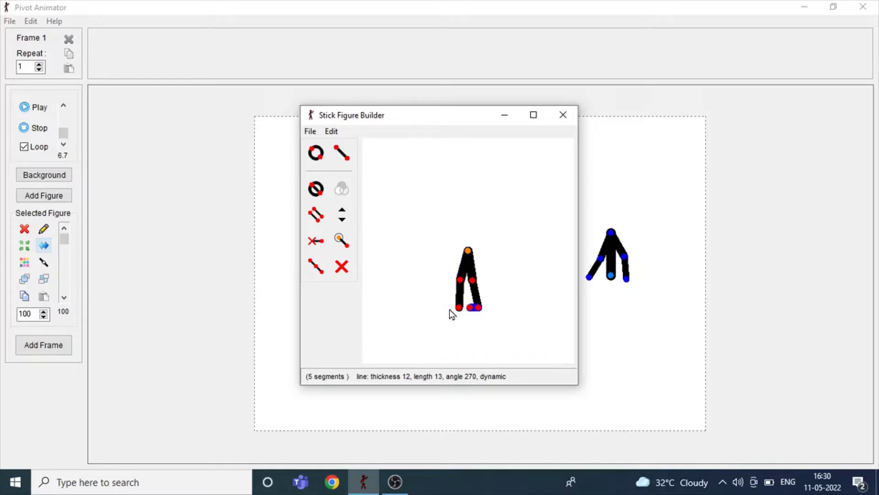
pyautogui.press('Delete')
pyautogui.hotkey('ctrl', 'a')
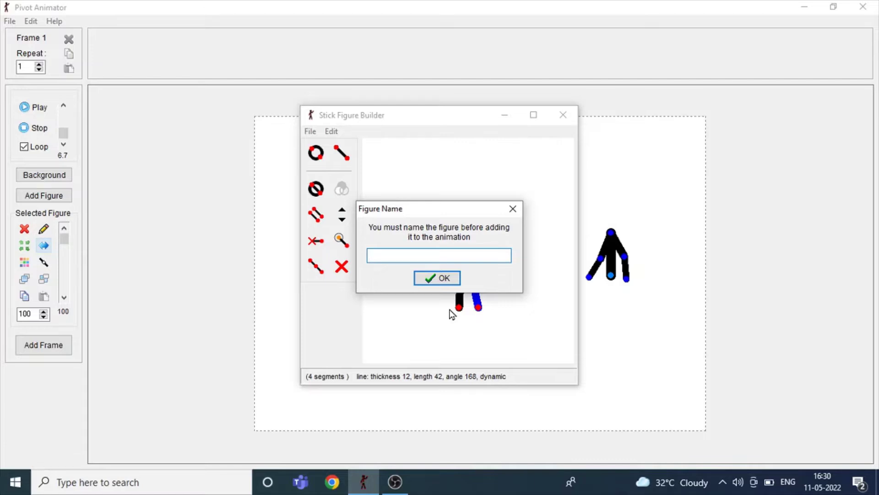
pyautogui.write('Leg')
pyautogui.press('Return')
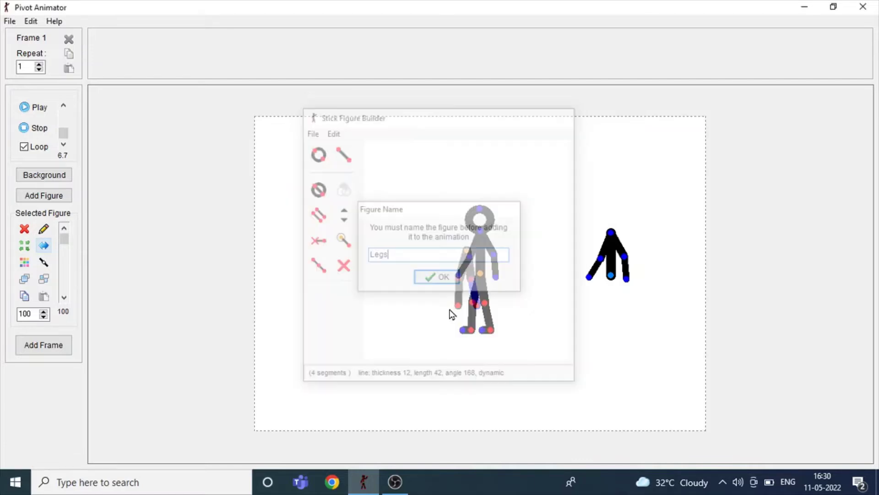
pyautogui.moveTo(480, 273); pyautogui.dragTo(604, 282)
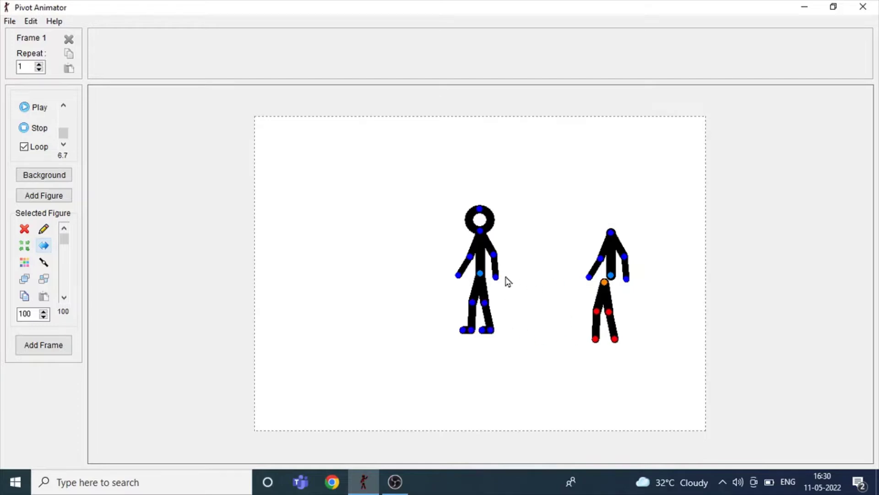
# Edit the man figure, deleting arms, torso, head and legs so only the two feet remain.
pyautogui.click(479, 274)
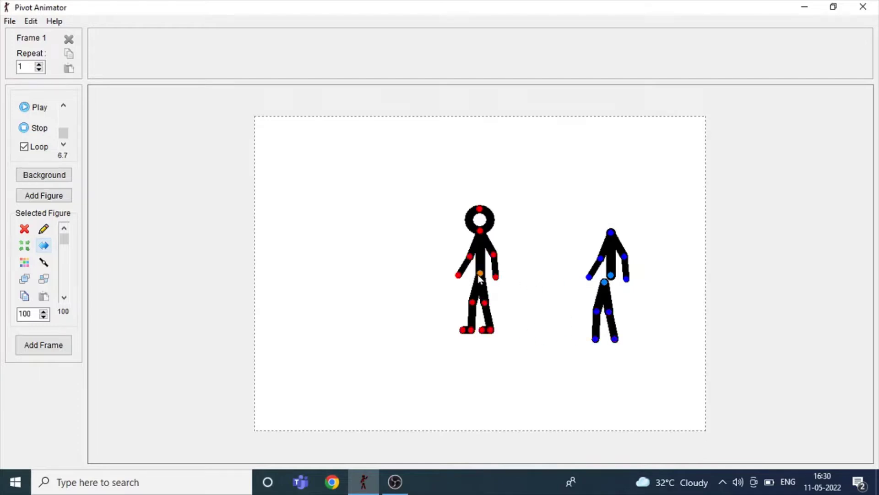
pyautogui.click(44, 229)
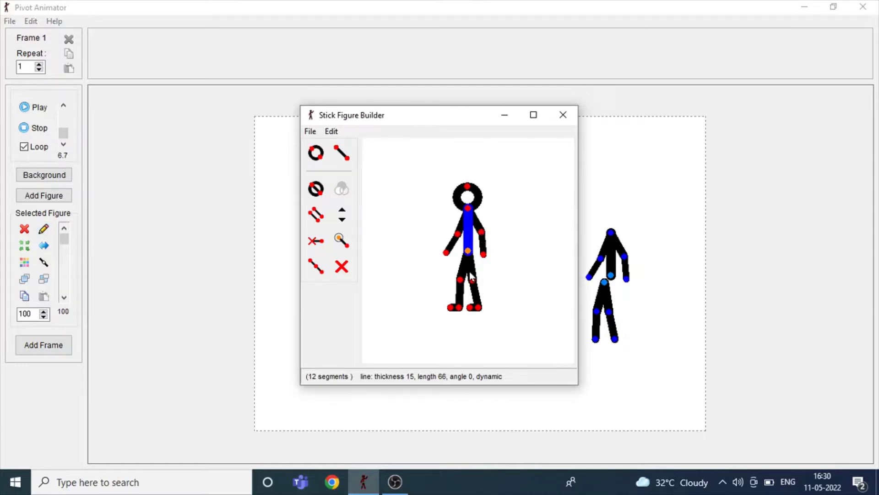
pyautogui.click(483, 236)
pyautogui.press('Delete')
pyautogui.press('Delete')
pyautogui.press('Delete')
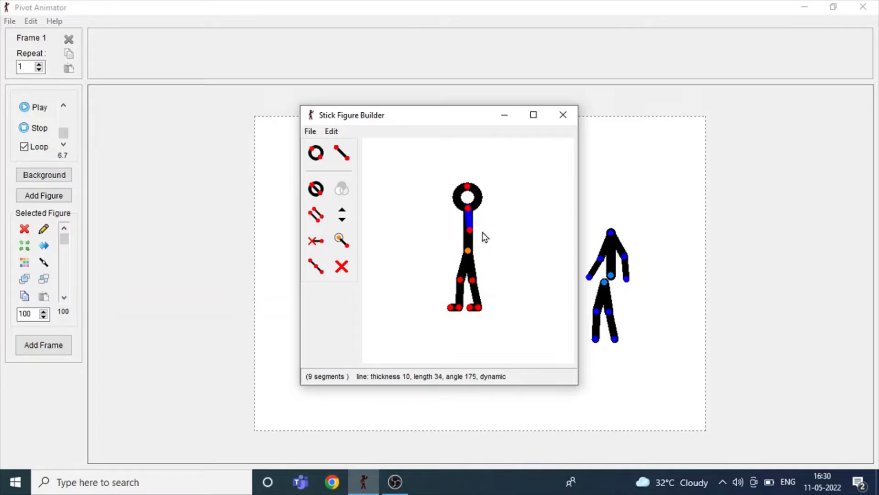
pyautogui.press('Delete')
pyautogui.press('Delete')
pyautogui.press('Delete')
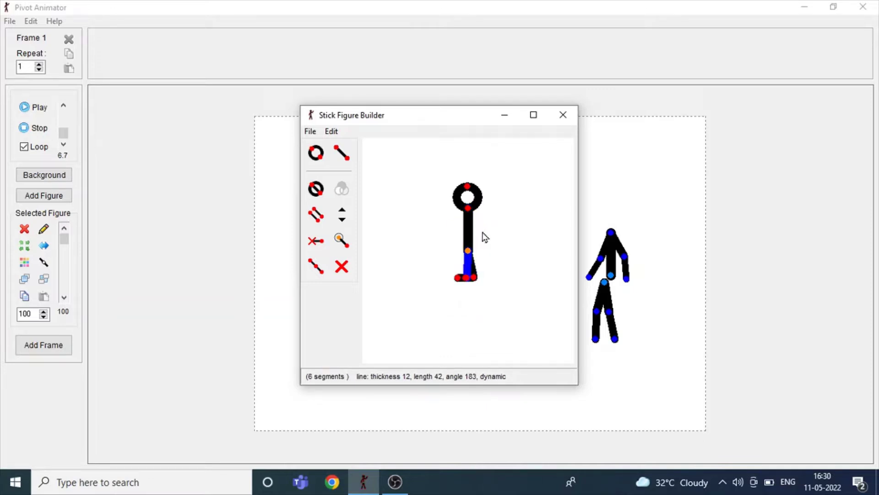
pyautogui.press('Delete')
pyautogui.press('Delete')
pyautogui.click(468, 213)
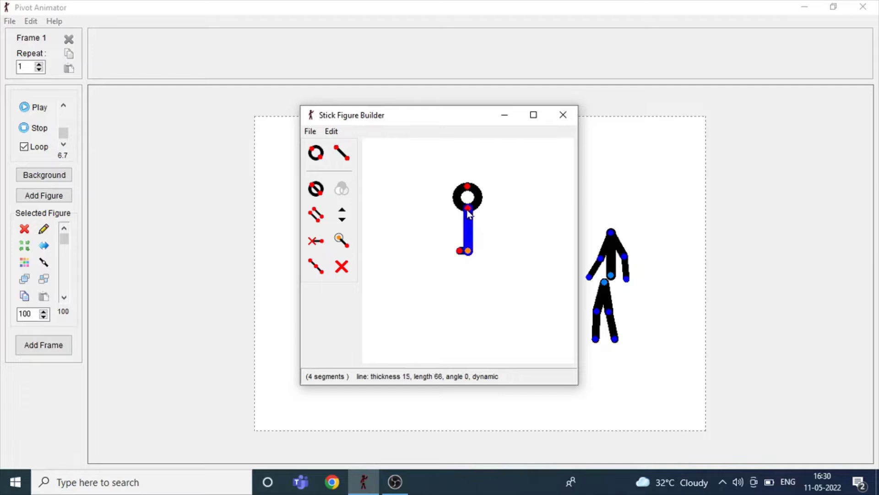
pyautogui.press('Delete')
pyautogui.press('Delete')
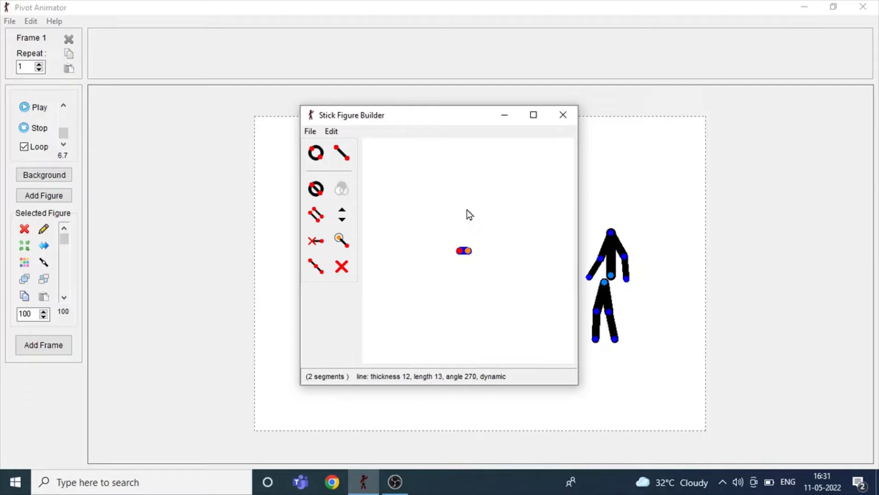
pyautogui.press('Delete')
# Add the feet-only figure to the animation named 'feetman'.
pyautogui.hotkey('ctrl', 'a')
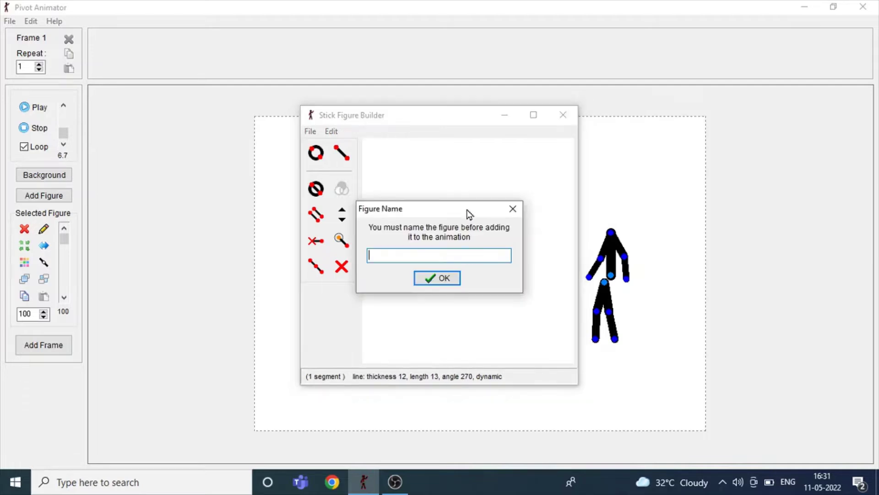
pyautogui.write('f')
pyautogui.write('eet')
pyautogui.write('man')
pyautogui.press('Return')
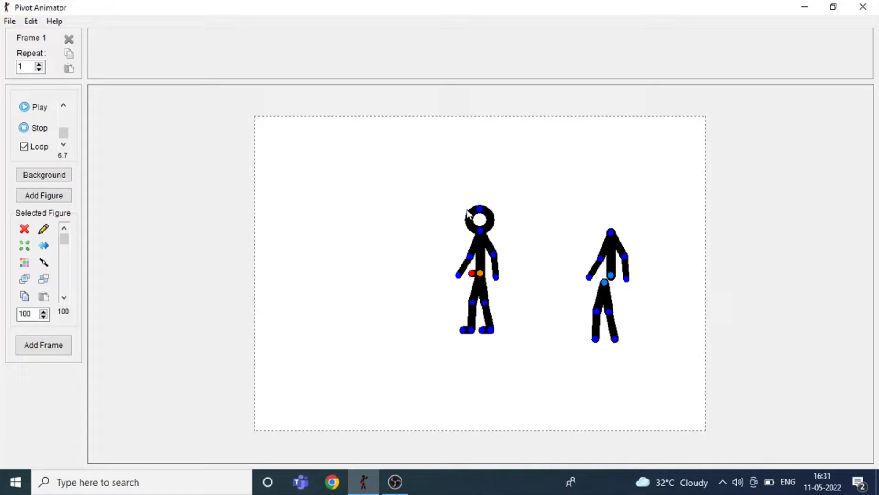
# Place the feet figure beside the second figure and a duplicate on its right foot.
pyautogui.moveTo(472, 274); pyautogui.dragTo(556, 326)
pyautogui.hotkey('ctrl', 'v')
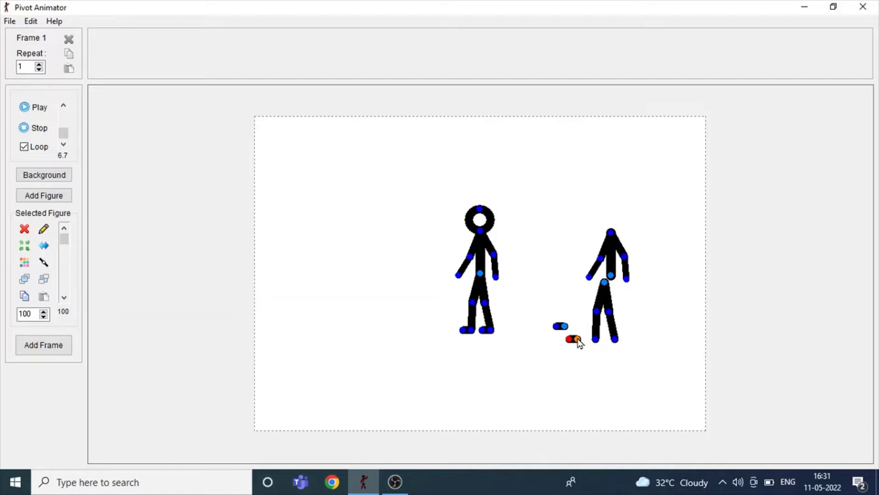
pyautogui.moveTo(578, 340); pyautogui.dragTo(561, 356)
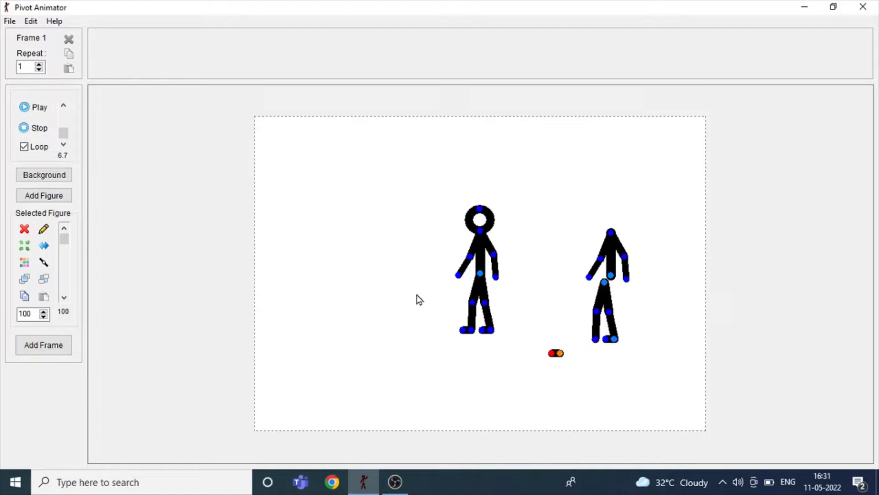
# Delete the original man figure, confirm the prompt, and edit the feet figure type.
pyautogui.click(492, 257)
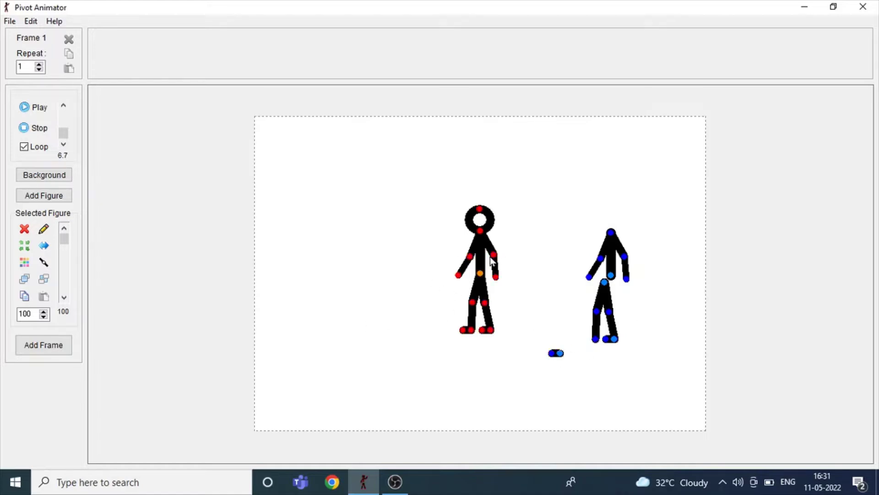
pyautogui.press('Delete')
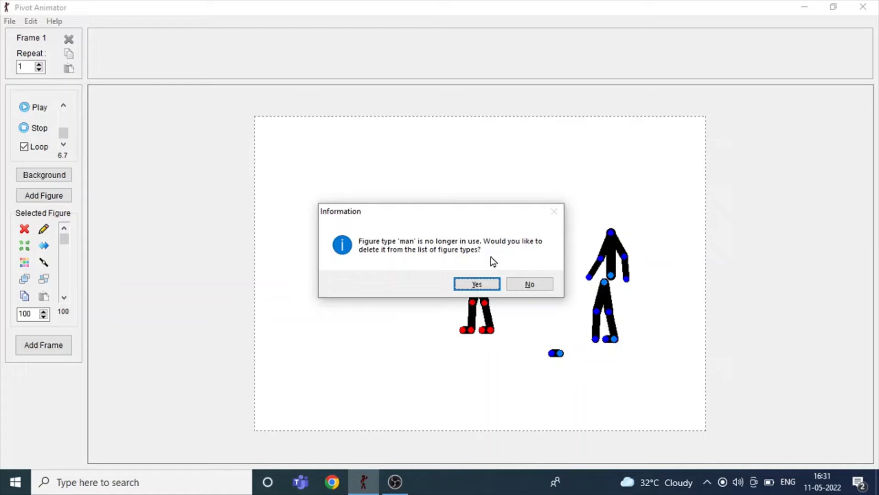
pyautogui.press('Return')
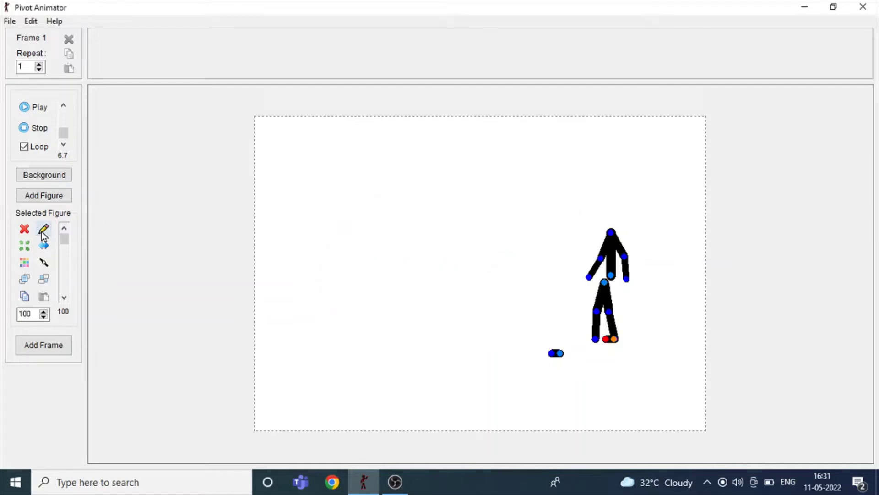
pyautogui.click(43, 230)
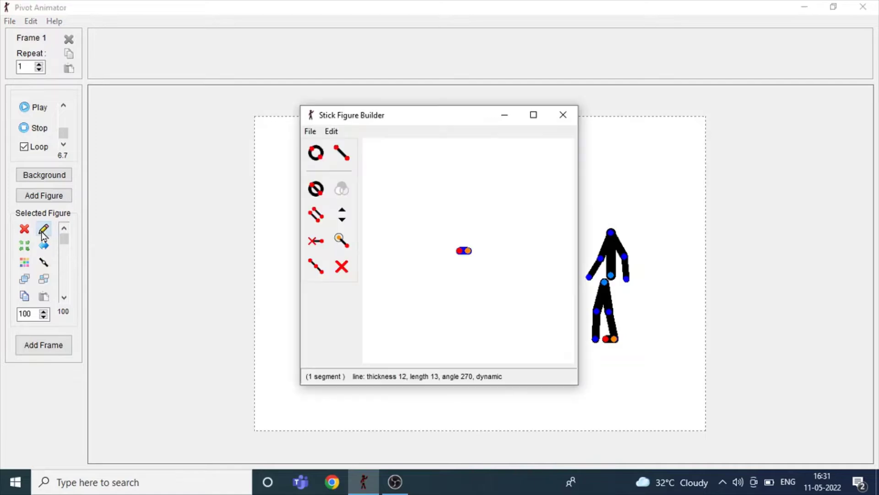
# Start a new figure as a filled circle with two short lines inside it.
pyautogui.click(311, 132)
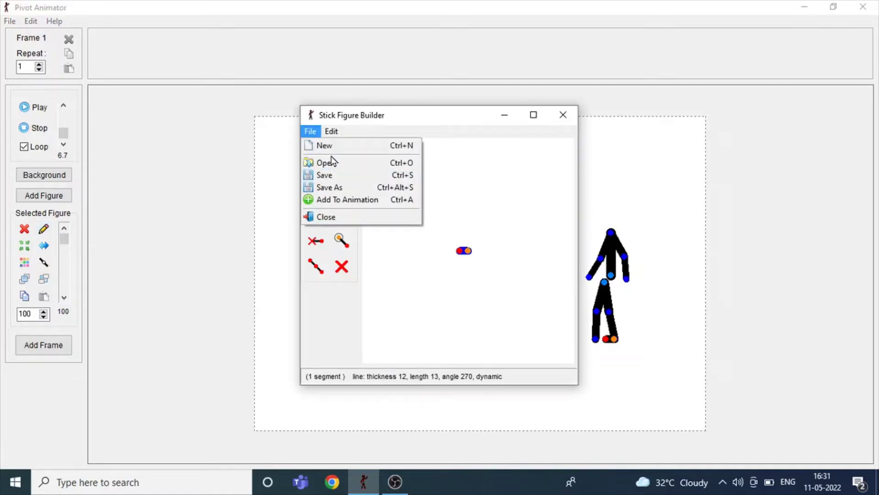
pyautogui.click(341, 147)
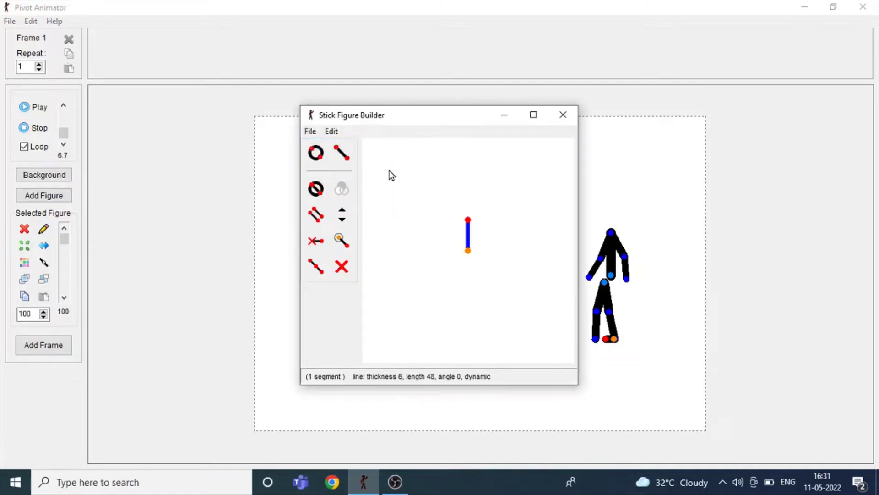
pyautogui.click(316, 189)
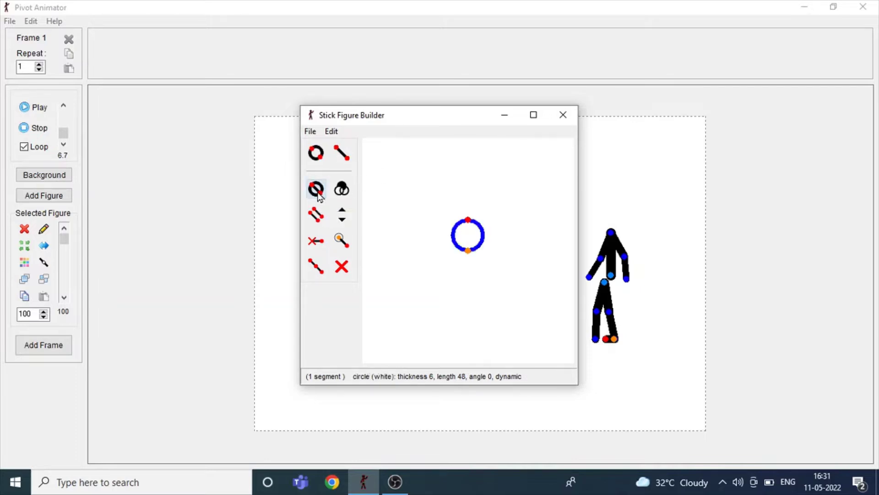
pyautogui.click(346, 191)
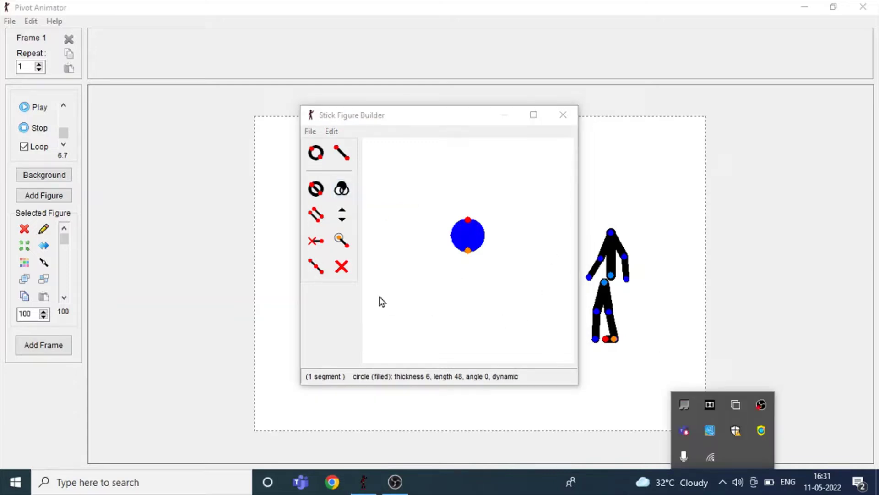
pyautogui.click(343, 154)
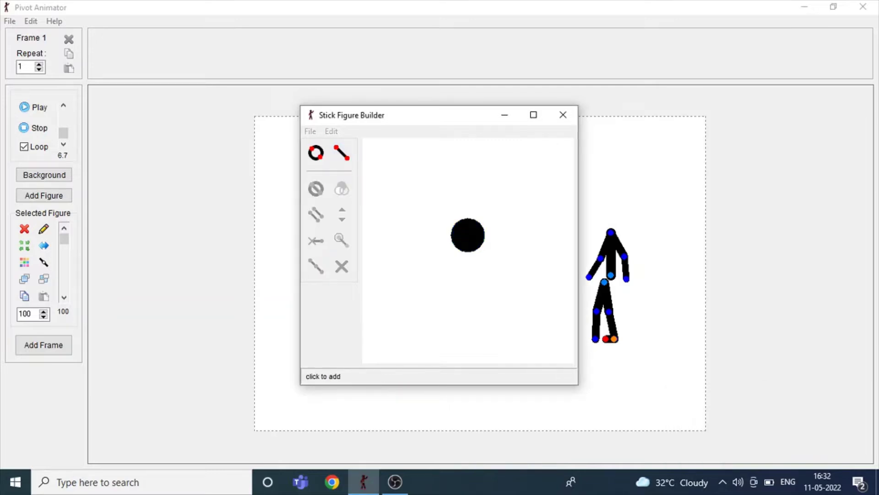
pyautogui.click(459, 233)
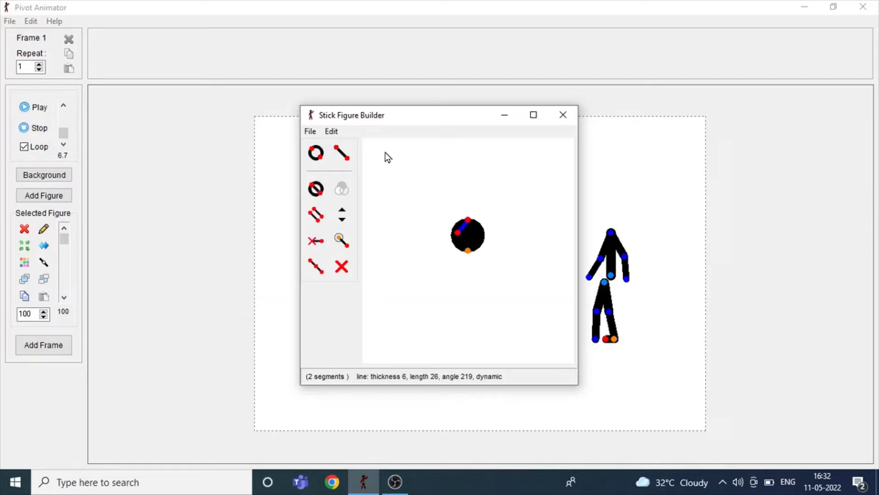
pyautogui.click(339, 152)
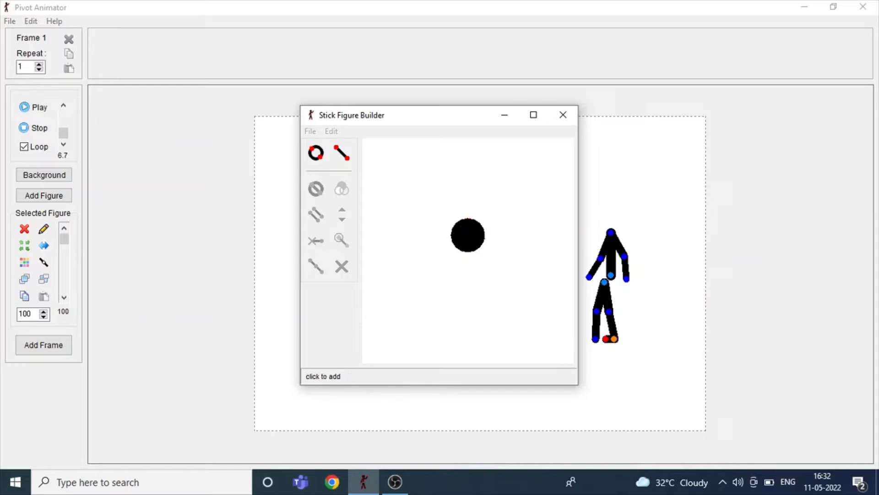
pyautogui.click(479, 234)
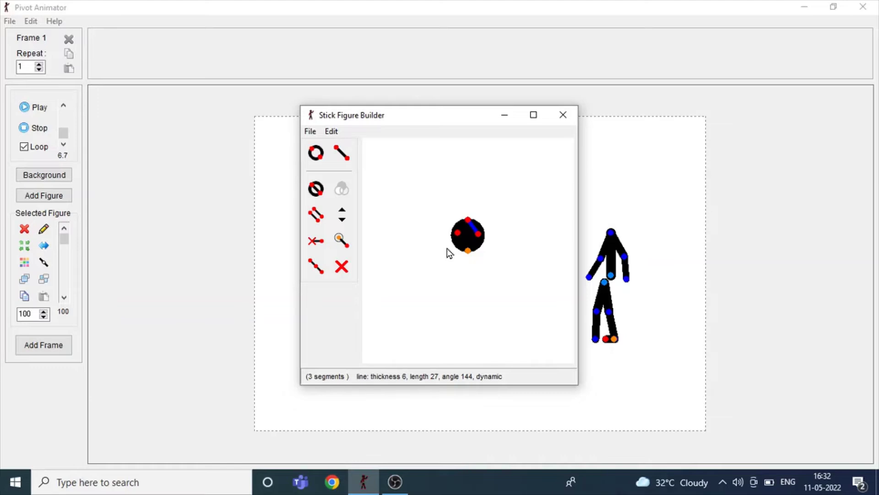
# Add the circle figure to the animation named 'ball'.
pyautogui.hotkey('ctrl', 'a')
pyautogui.write('ball')
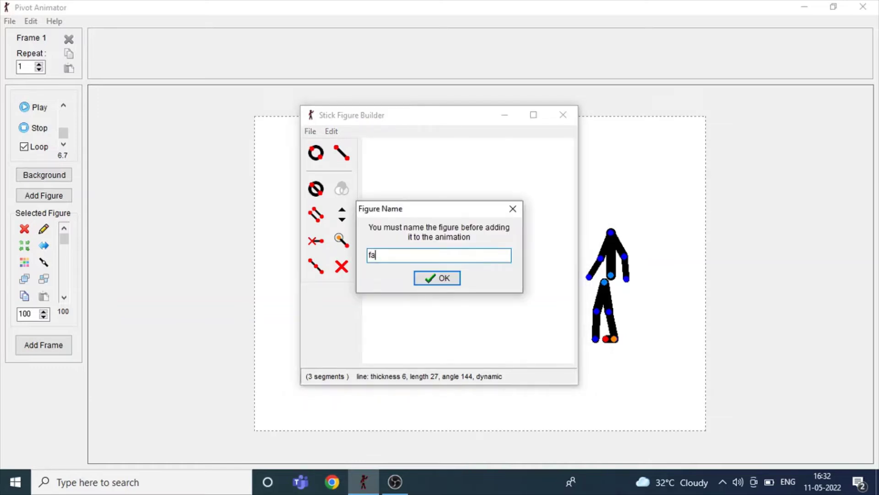
pyautogui.press('Return')
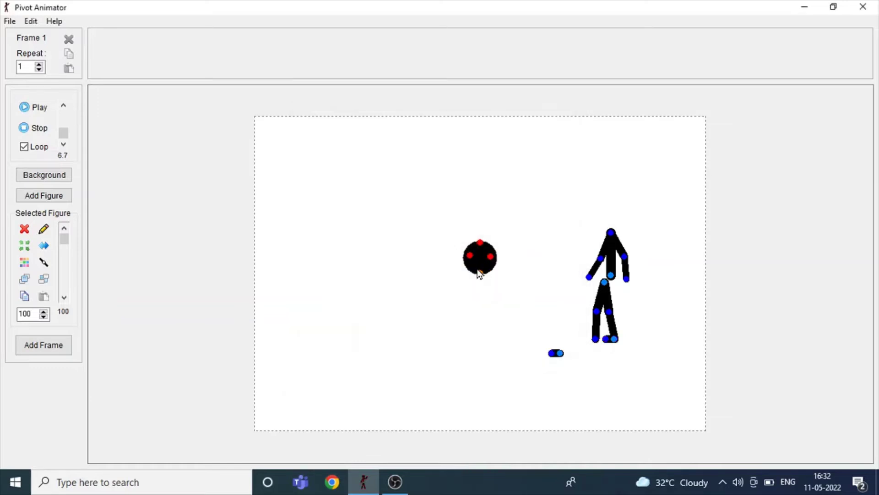
# Place the ball on the stick figure's neck as its head and start a new builder figure.
pyautogui.moveTo(480, 274); pyautogui.dragTo(568, 229)
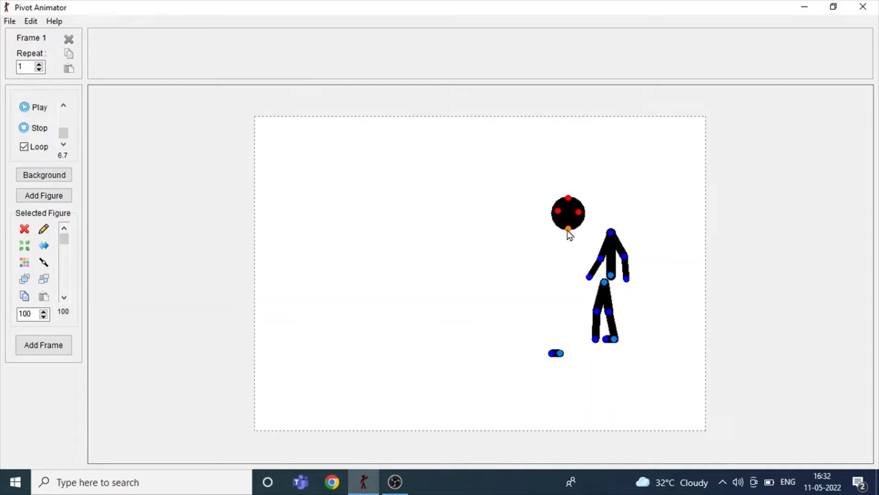
pyautogui.click(50, 233)
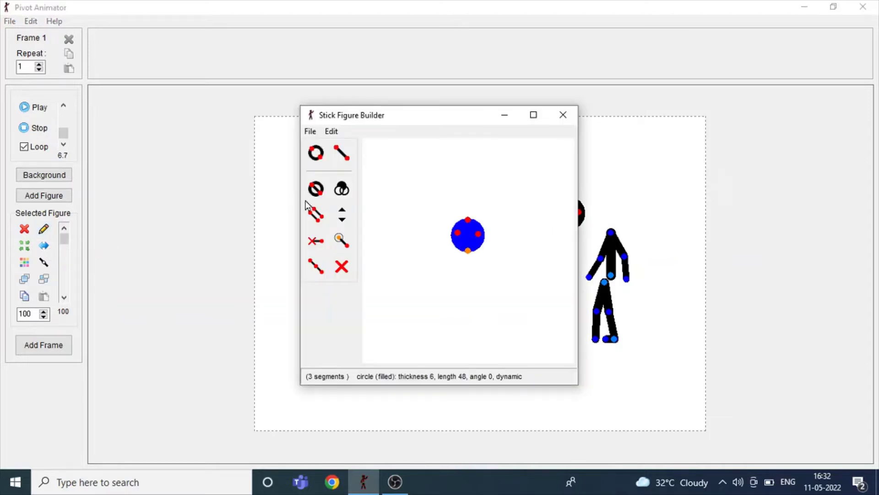
pyautogui.click(311, 133)
pyautogui.click(322, 147)
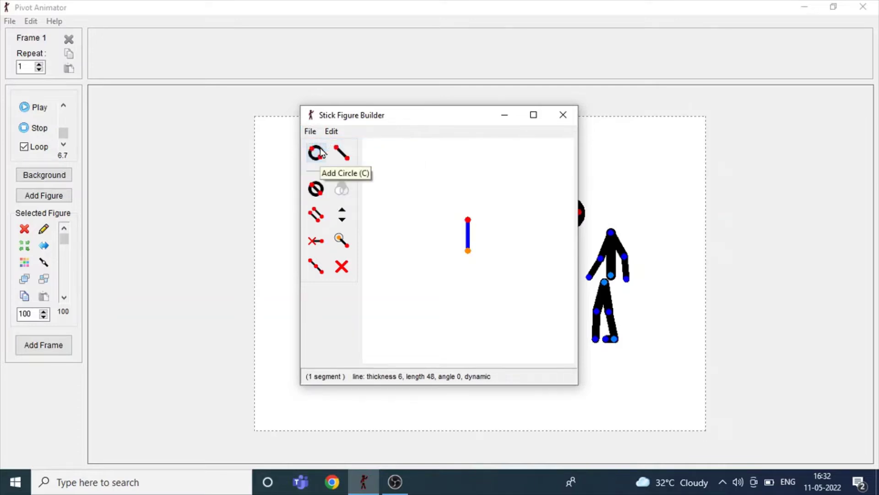
# Add a horizontal segment extending left and delete the original vertical segment.
pyautogui.click(341, 153)
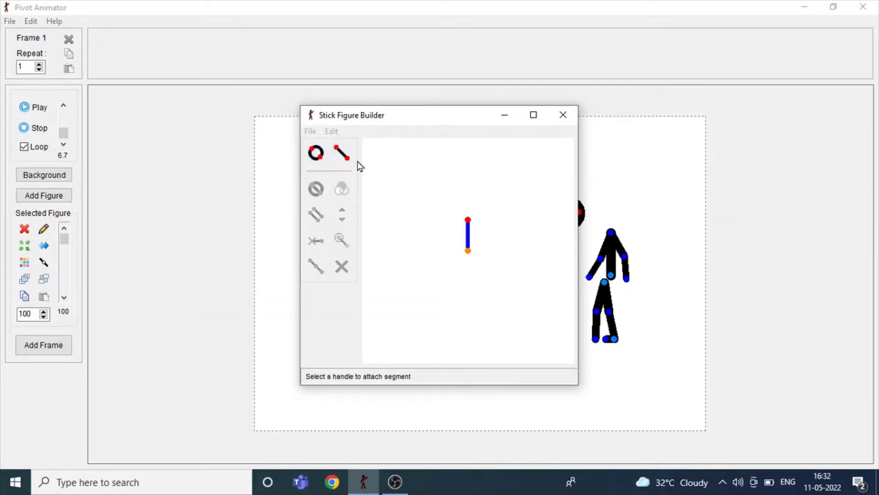
pyautogui.click(468, 219)
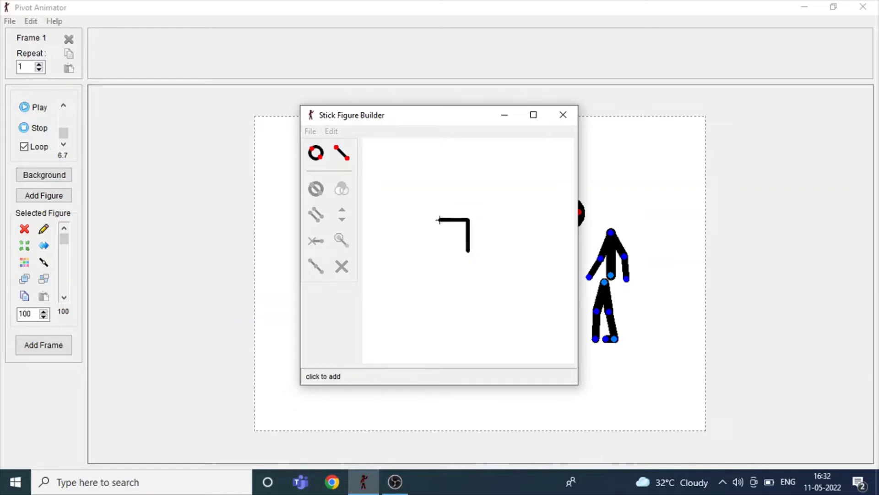
pyautogui.click(439, 219)
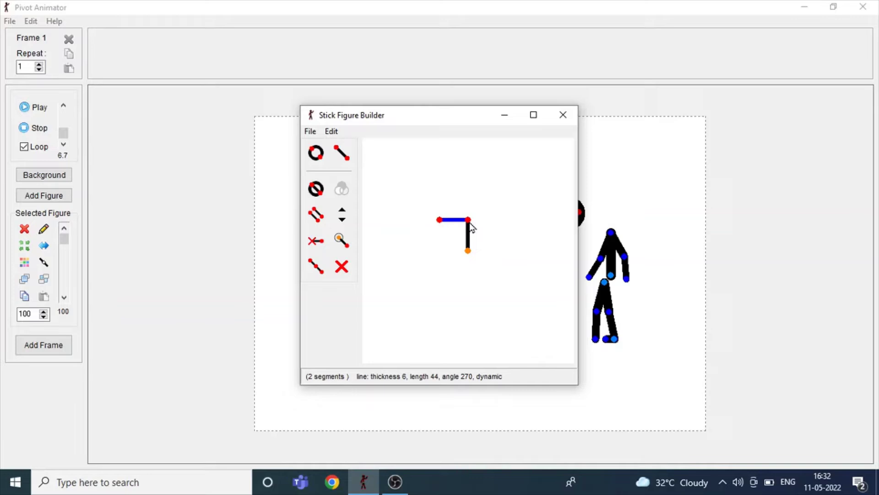
pyautogui.click(469, 229)
pyautogui.press('Delete')
# Attach a downward segment and a third segment, set the pivot at the middle joint, and add it.
pyautogui.click(341, 153)
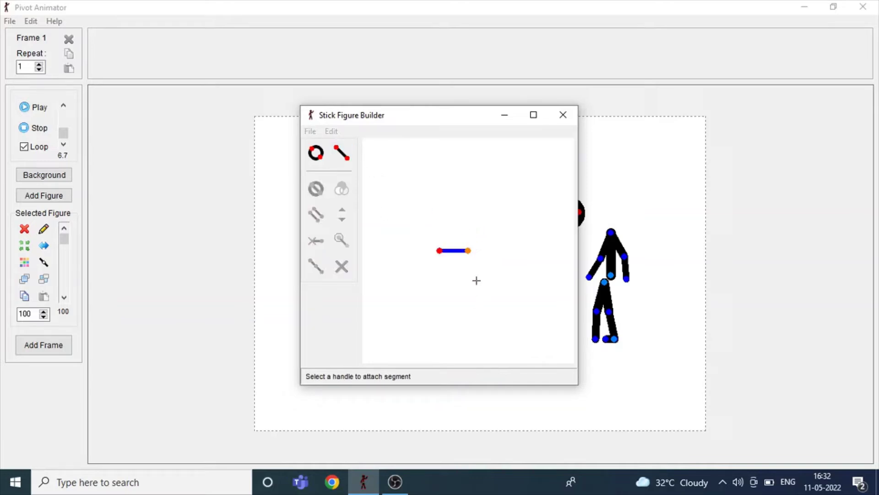
pyautogui.click(468, 250)
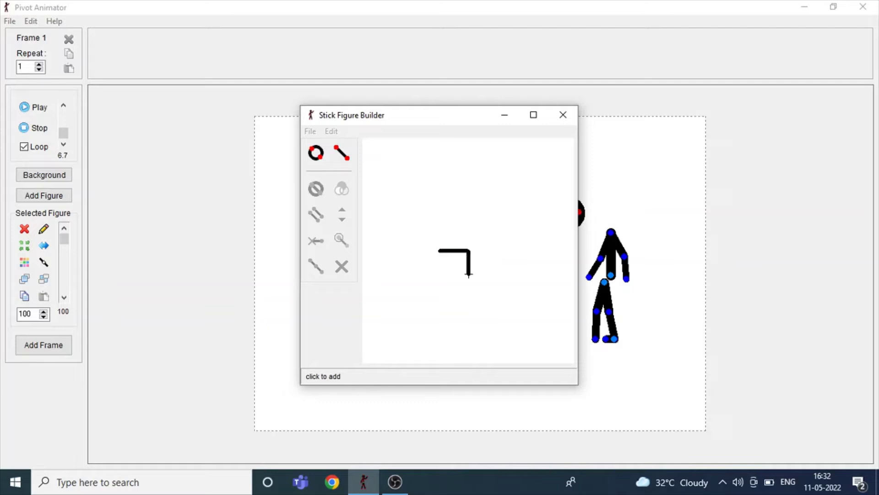
pyautogui.click(469, 269)
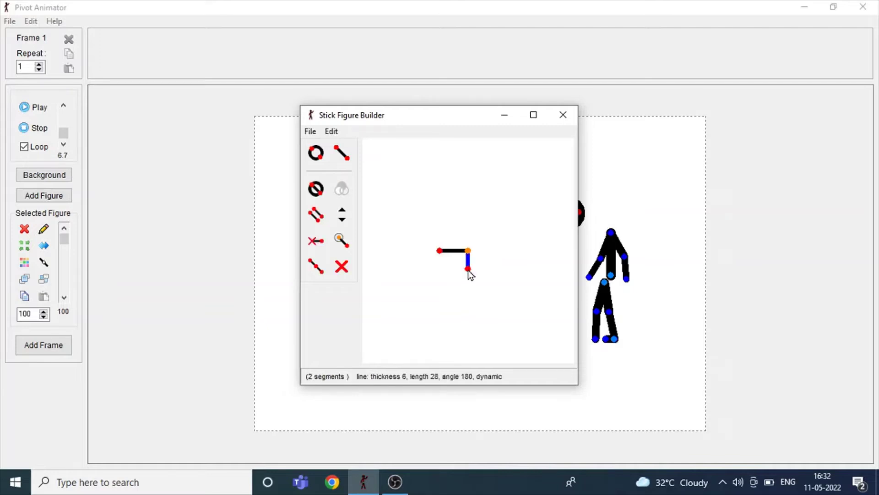
pyautogui.click(341, 152)
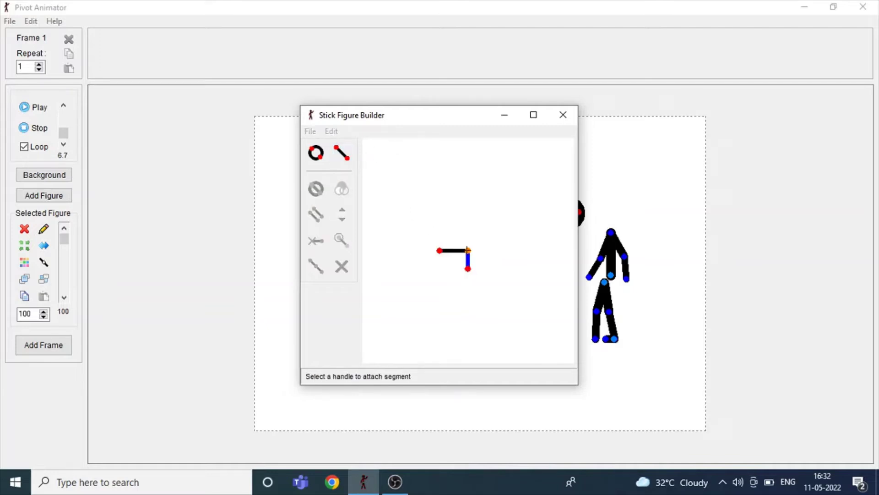
pyautogui.click(468, 251)
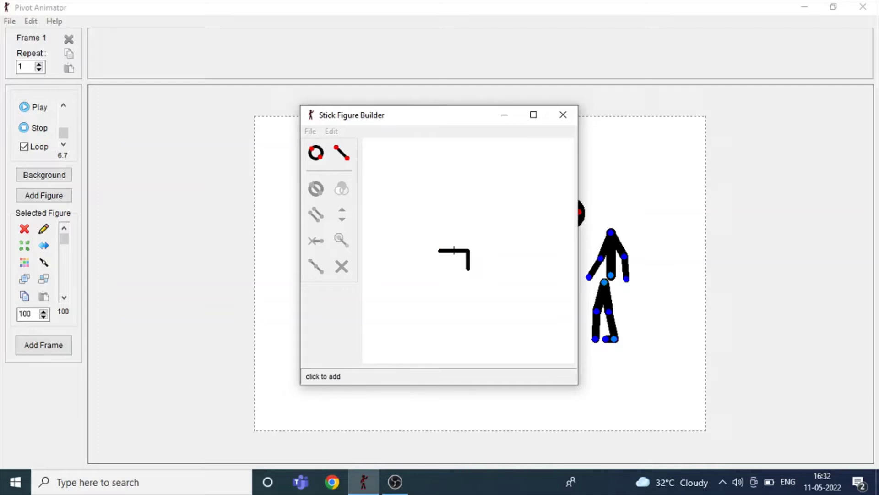
pyautogui.click(454, 250)
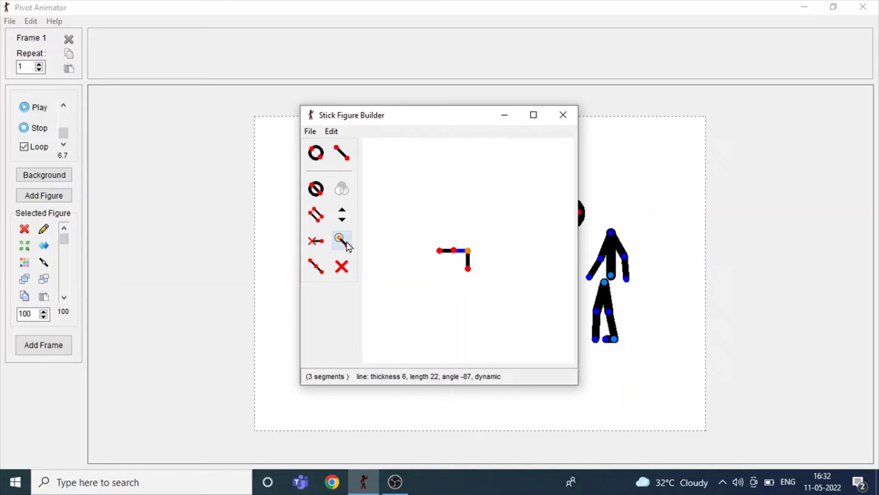
pyautogui.click(316, 241)
pyautogui.hotkey('ctrl', 'a')
# Name the hook figure 'ball', then load ball.stk as a figure type.
pyautogui.write('ball')
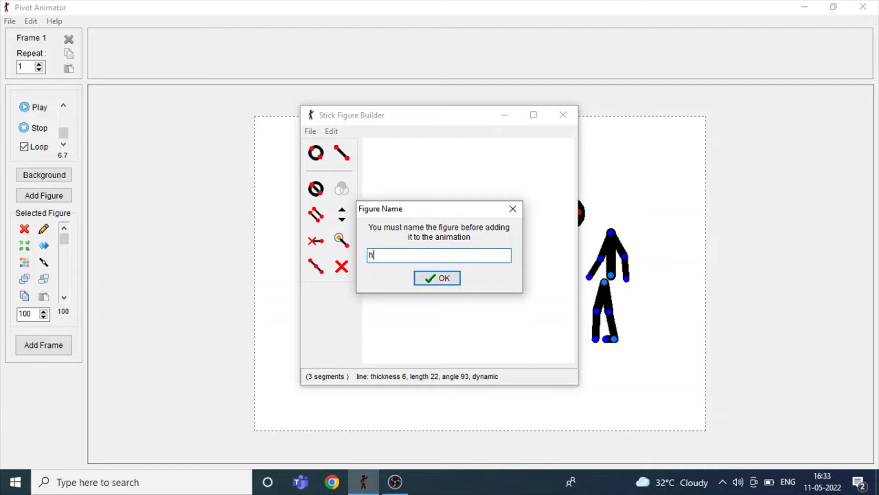
pyautogui.press('Return')
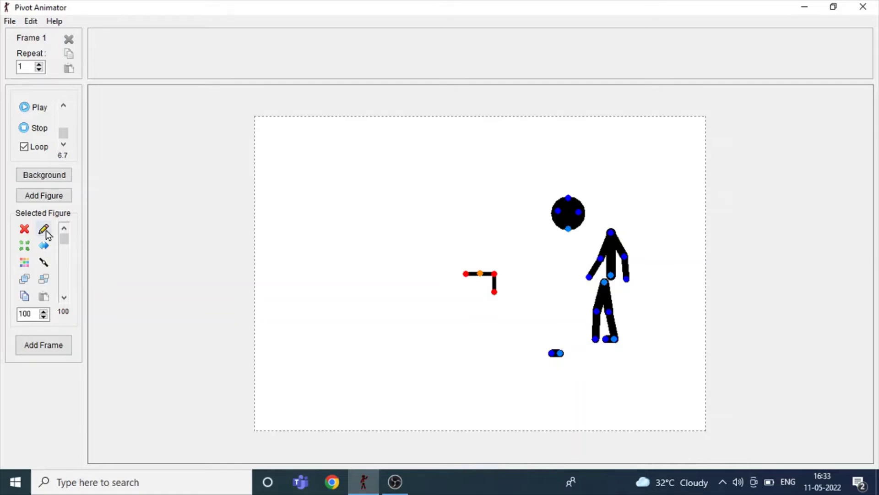
pyautogui.click(11, 23)
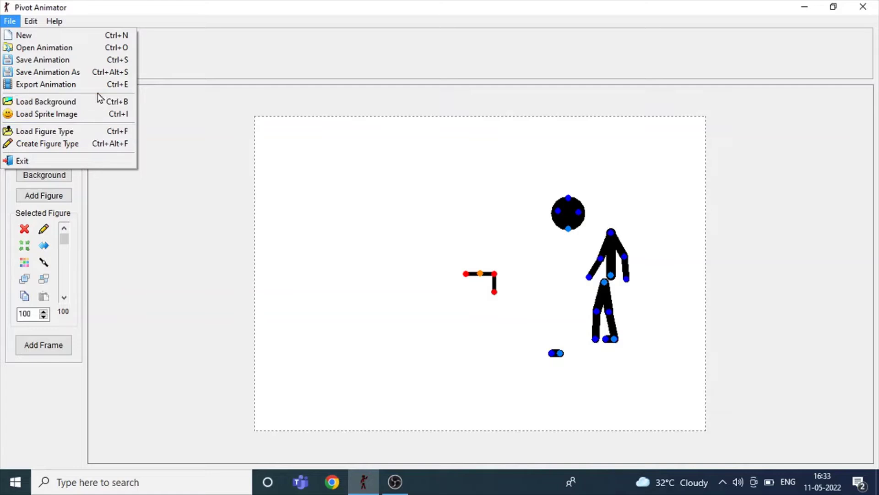
pyautogui.click(92, 131)
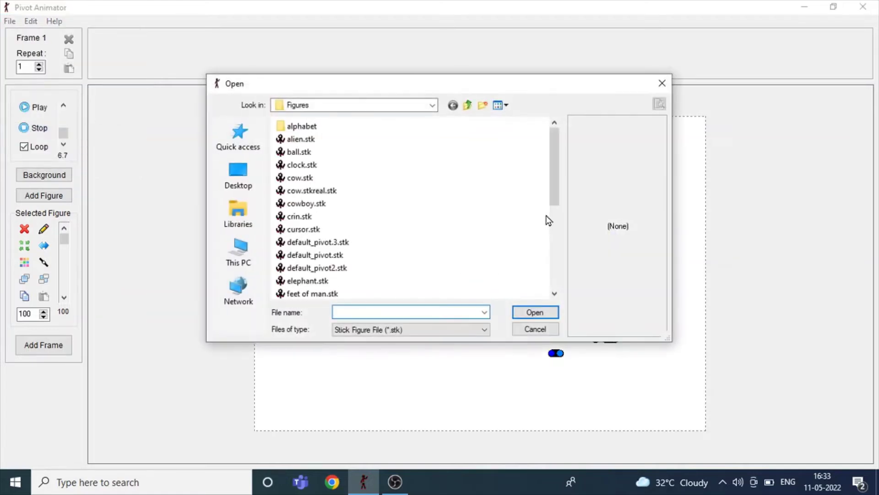
pyautogui.moveTo(553, 198); pyautogui.dragTo(560, 308)
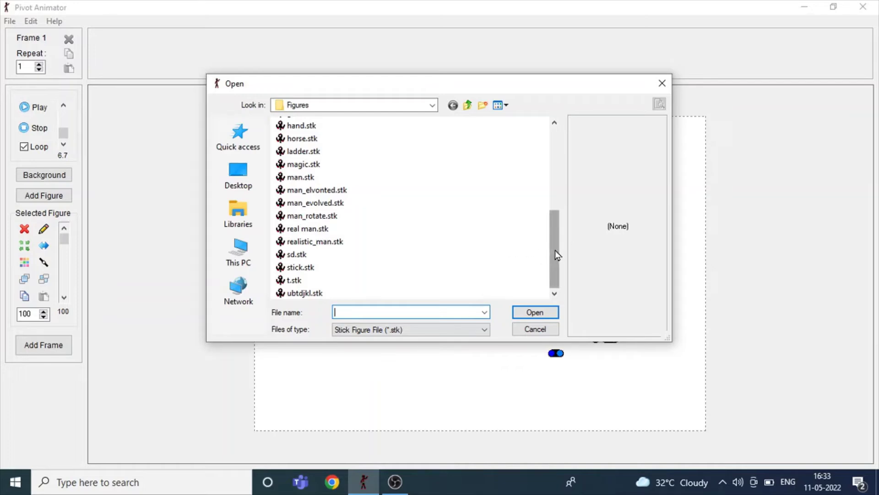
pyautogui.moveTo(555, 254); pyautogui.dragTo(557, 247)
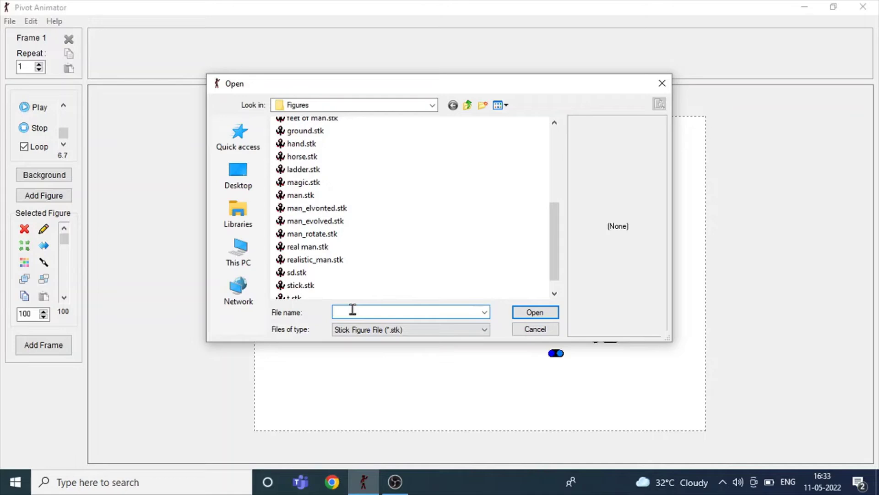
pyautogui.write('b')
pyautogui.press('Down')
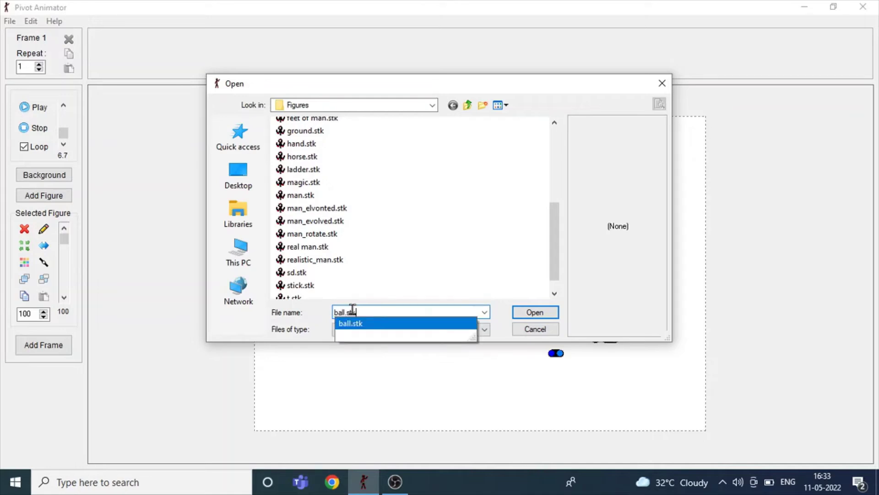
pyautogui.press('Return')
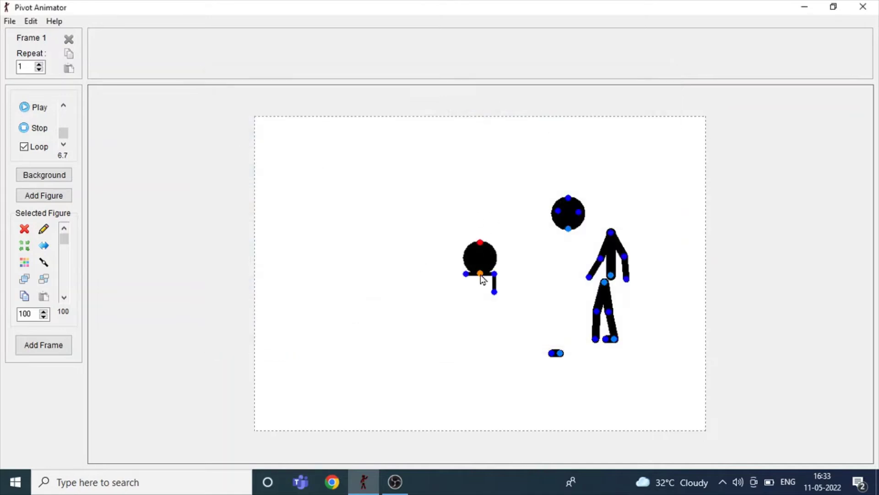
# Move the loaded ball up and right and shrink it from 100 to size 32.
pyautogui.moveTo(480, 274); pyautogui.dragTo(498, 256)
pyautogui.click(43, 317)
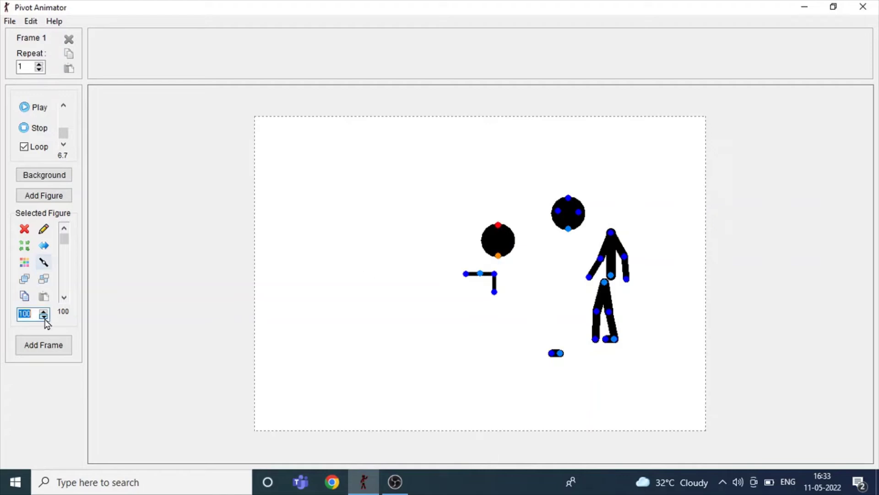
pyautogui.click(44, 316)
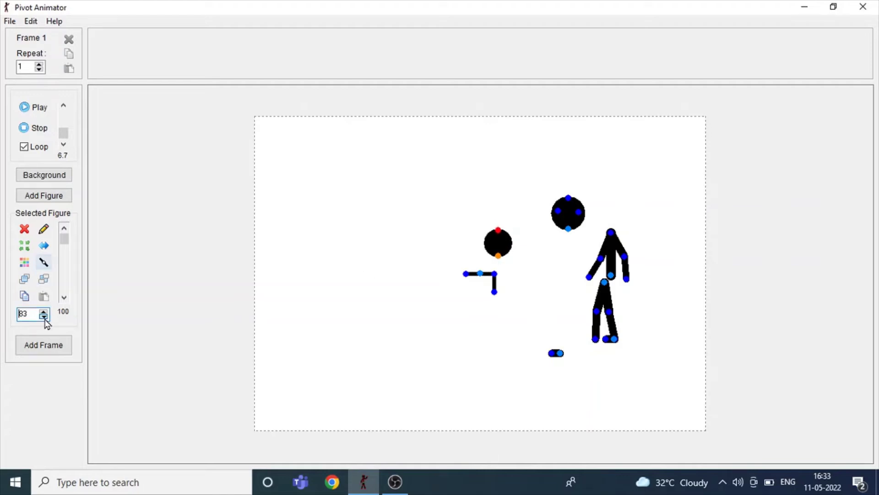
pyautogui.click(44, 316)
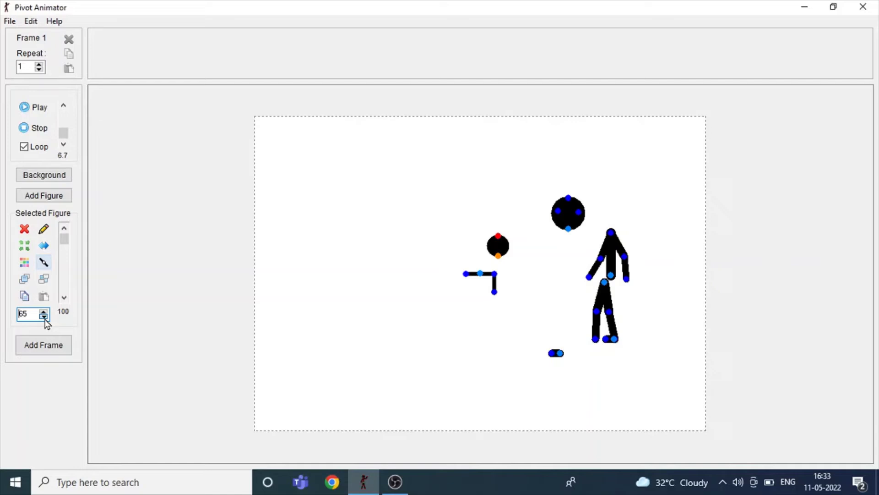
pyautogui.click(44, 317)
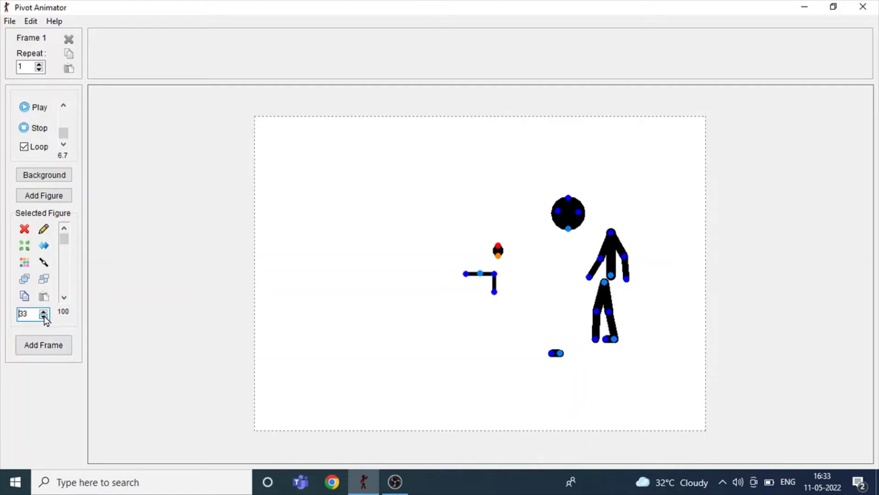
pyautogui.click(43, 316)
pyautogui.click(44, 229)
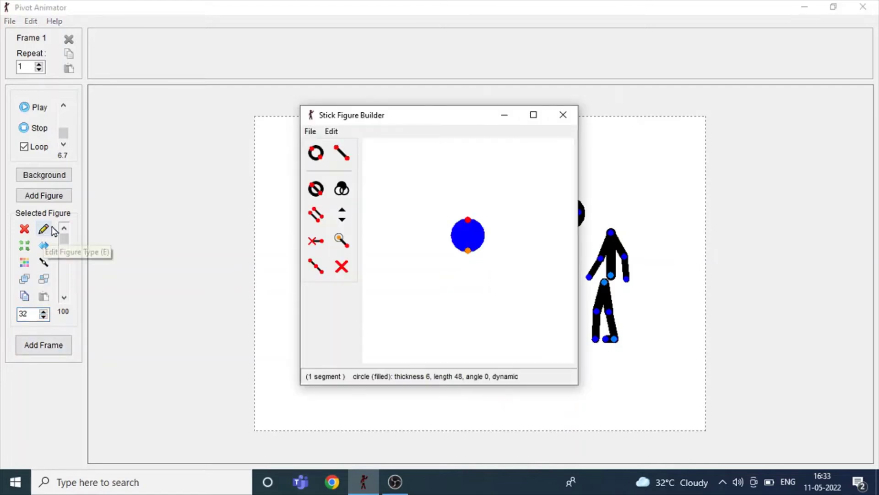
pyautogui.click(565, 114)
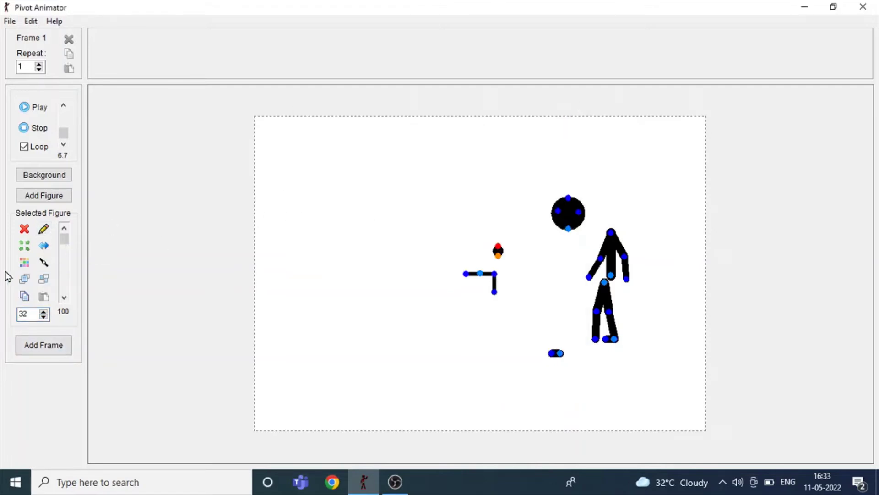
# Set the tiny ball's size to 25 and move it off the head.
pyautogui.click(25, 262)
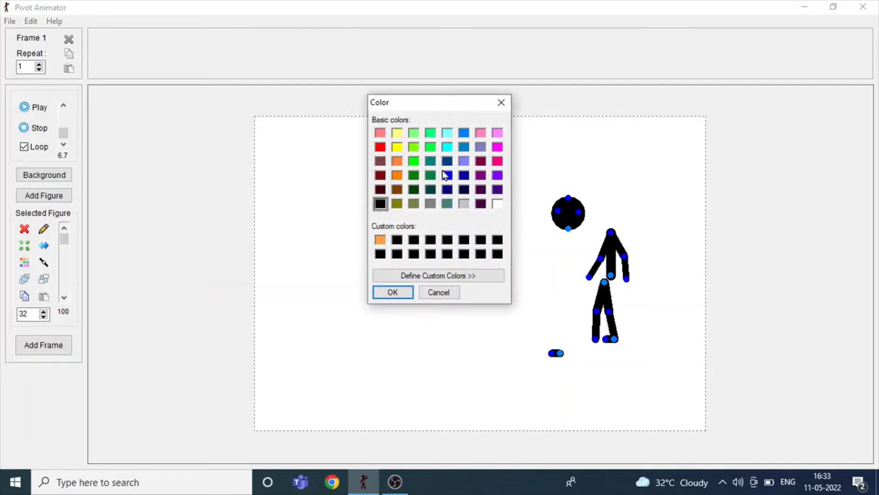
pyautogui.click(393, 293)
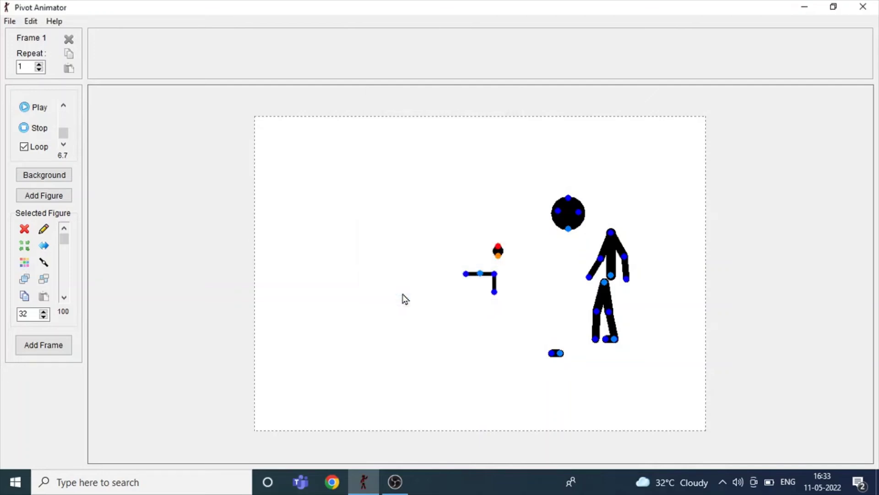
pyautogui.click(43, 317)
pyautogui.click(21, 314)
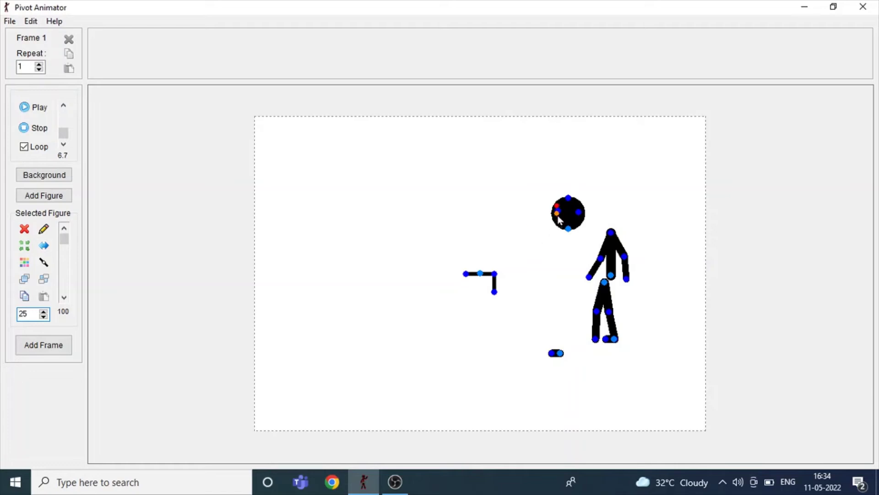
pyautogui.moveTo(529, 232); pyautogui.dragTo(509, 236)
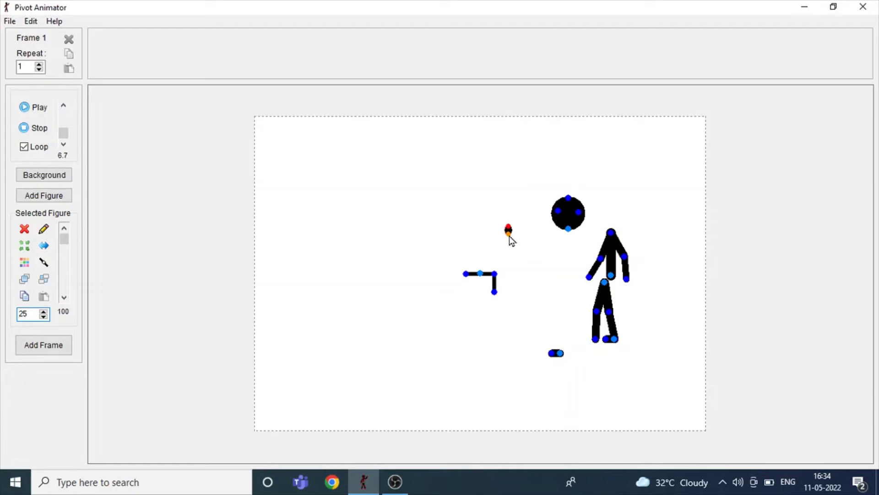
# Fill the large round head with the orange custom colour.
pyautogui.click(580, 213)
pyautogui.click(24, 262)
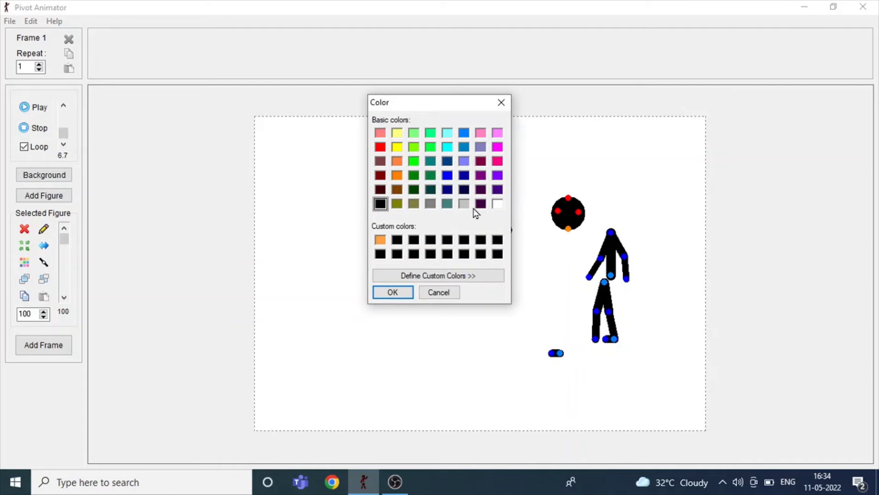
pyautogui.click(380, 241)
pyautogui.click(397, 293)
pyautogui.click(626, 259)
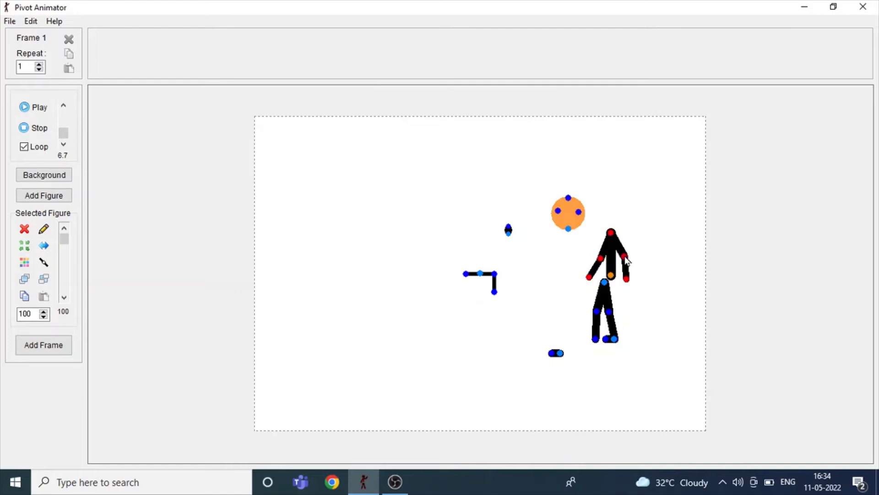
# Colour the torso-and-arms figure red and the legs figure blue.
pyautogui.click(26, 267)
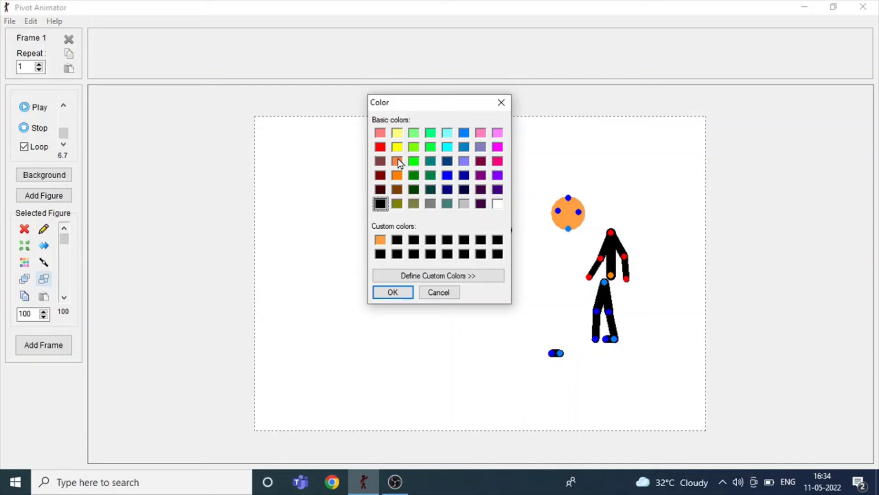
pyautogui.click(381, 151)
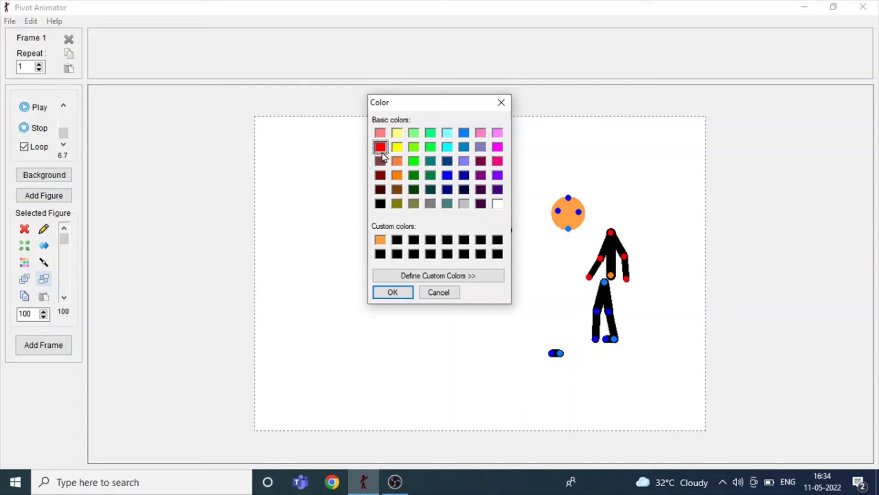
pyautogui.click(410, 295)
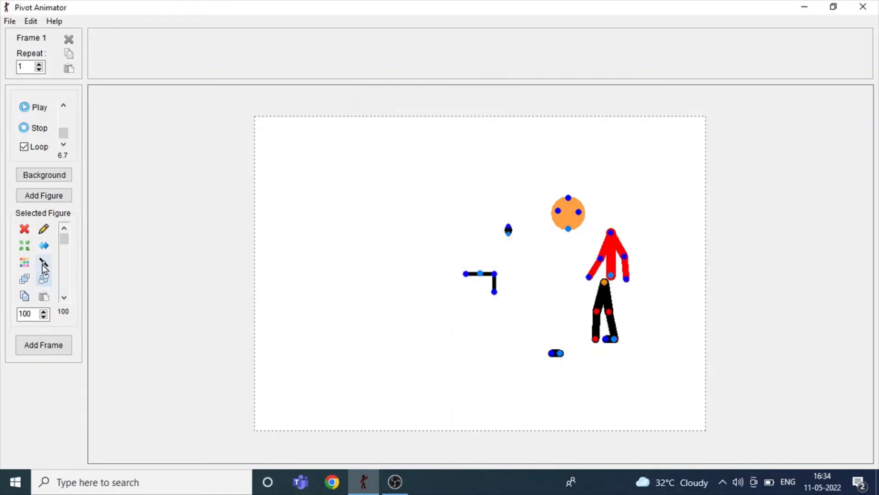
pyautogui.click(25, 262)
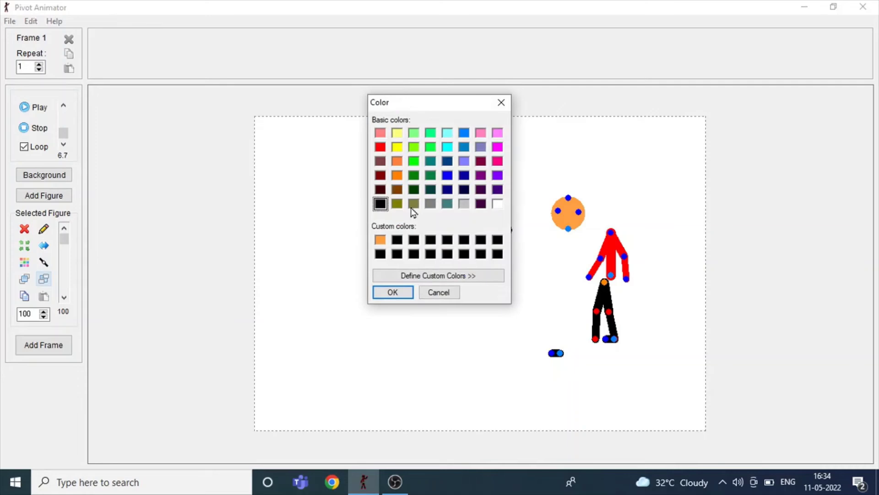
pyautogui.click(447, 176)
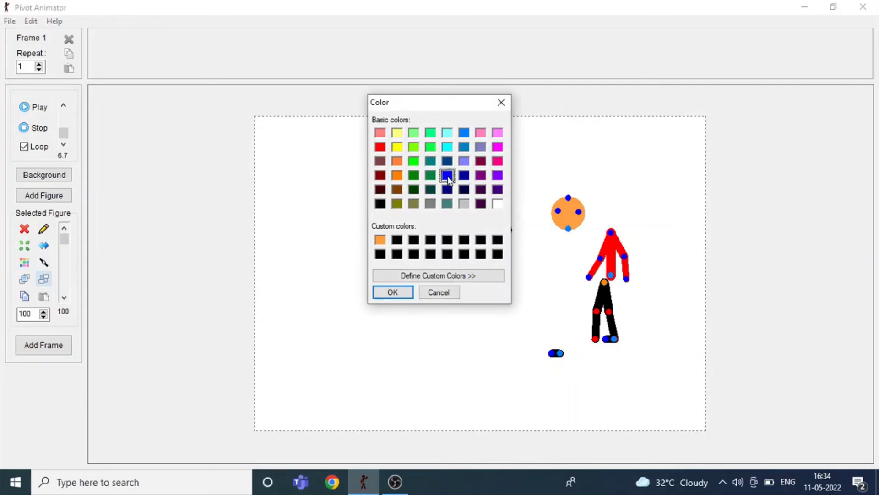
pyautogui.click(391, 295)
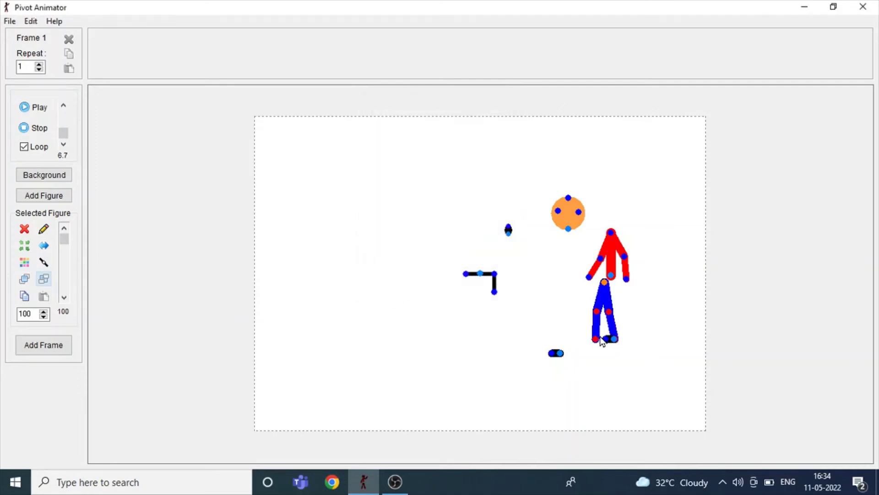
# Move the small shoe piece below the legs and pick brown as its colour.
pyautogui.moveTo(606, 340); pyautogui.dragTo(590, 364)
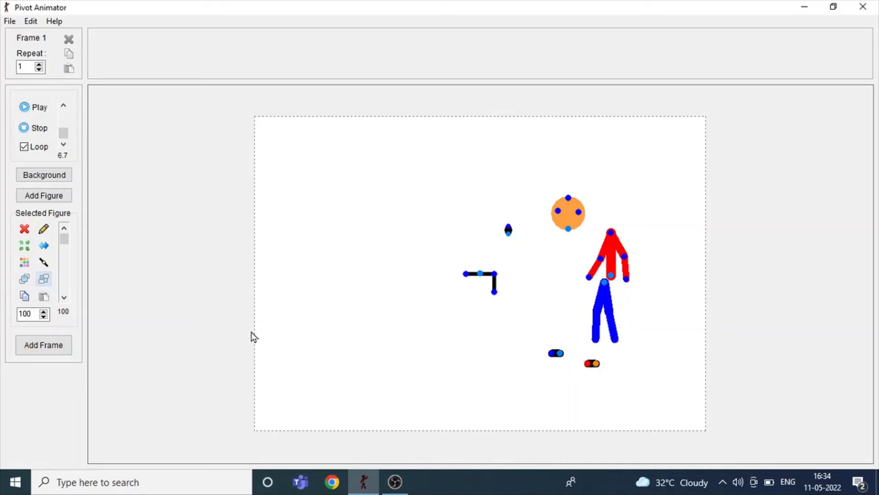
pyautogui.click(480, 276)
pyautogui.click(558, 355)
pyautogui.moveTo(546, 343); pyautogui.dragTo(604, 389)
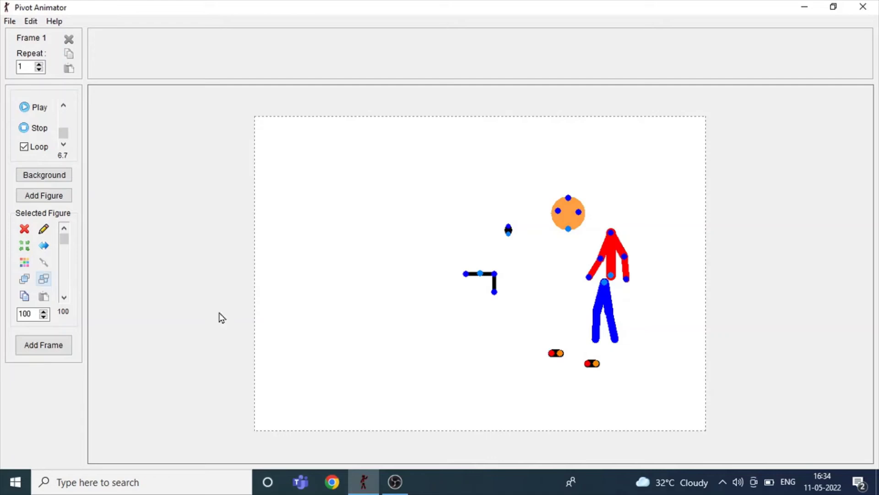
pyautogui.click(26, 265)
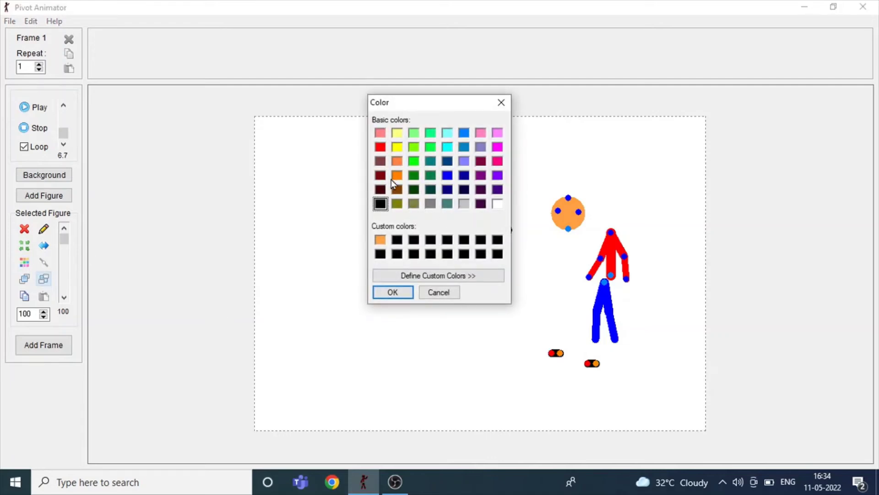
pyautogui.click(398, 189)
# Make the shoe segments brown and join the loose shoe to the bottom of the leg.
pyautogui.click(406, 293)
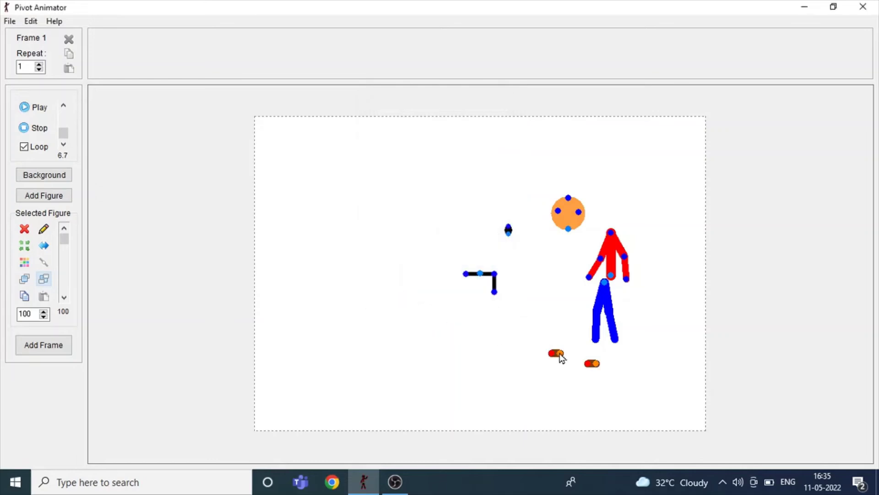
pyautogui.click(558, 353)
pyautogui.click(44, 262)
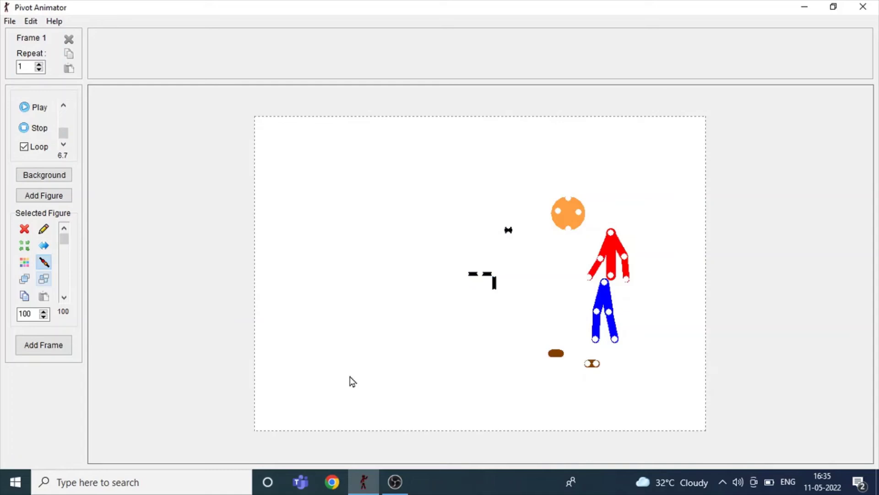
pyautogui.click(598, 360)
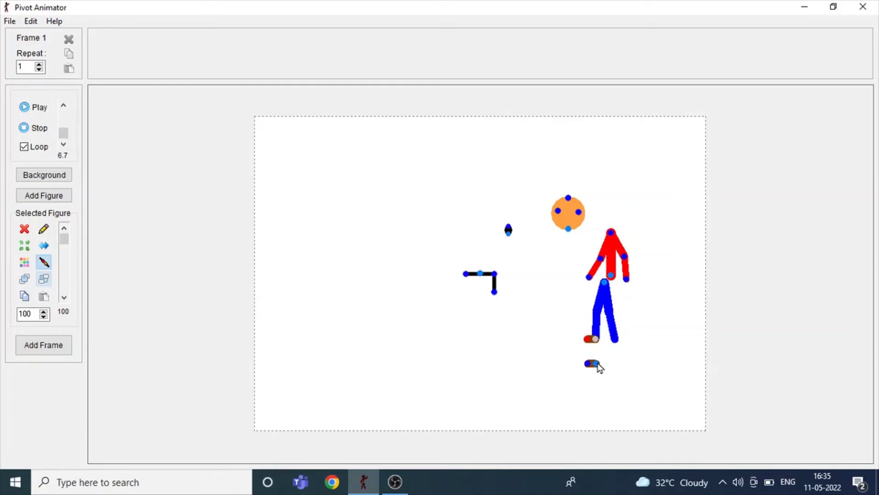
pyautogui.click(598, 365)
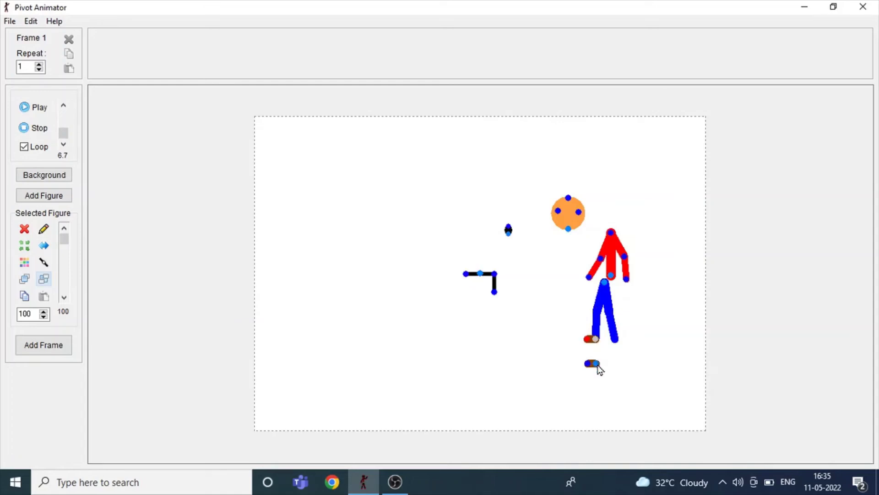
pyautogui.click(44, 265)
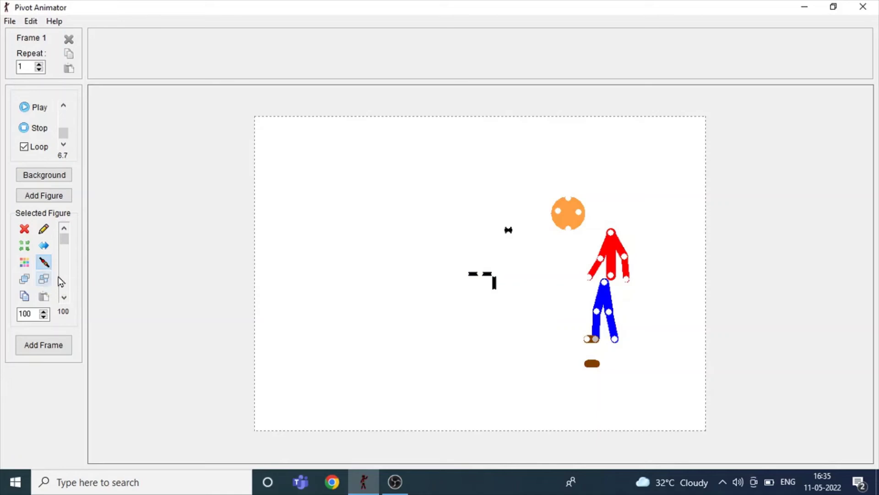
pyautogui.click(615, 340)
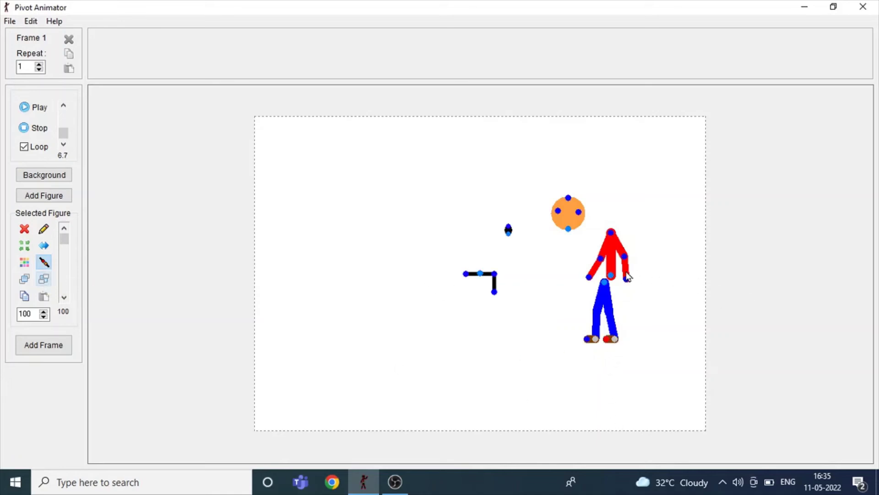
# Join the red torso to the top of the blue legs and attach the eye dot to the orange head.
pyautogui.click(612, 280)
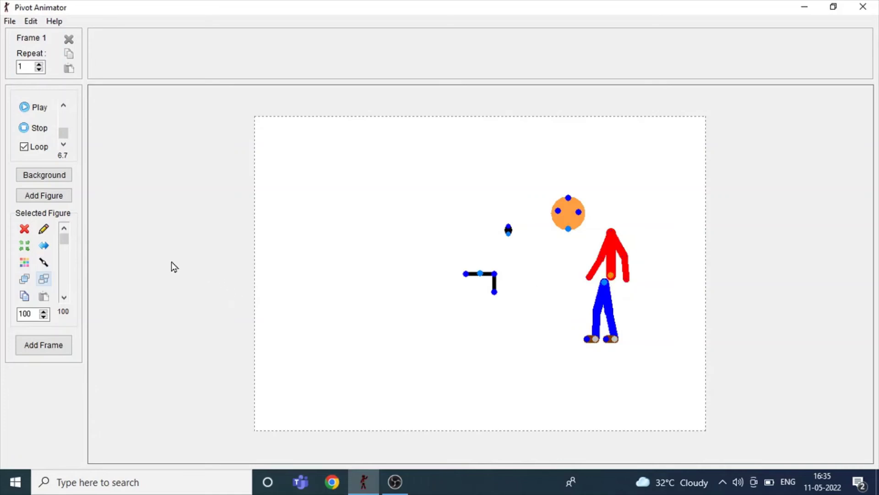
pyautogui.click(44, 263)
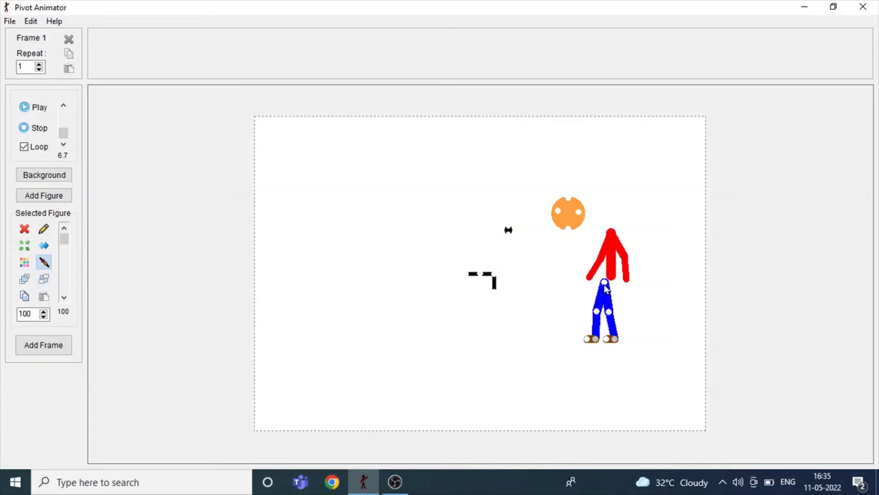
pyautogui.click(605, 282)
pyautogui.click(509, 230)
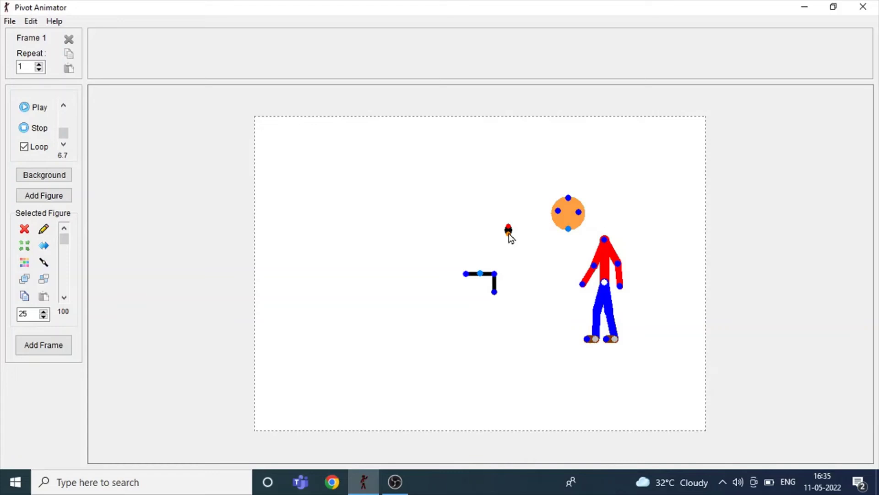
pyautogui.click(44, 262)
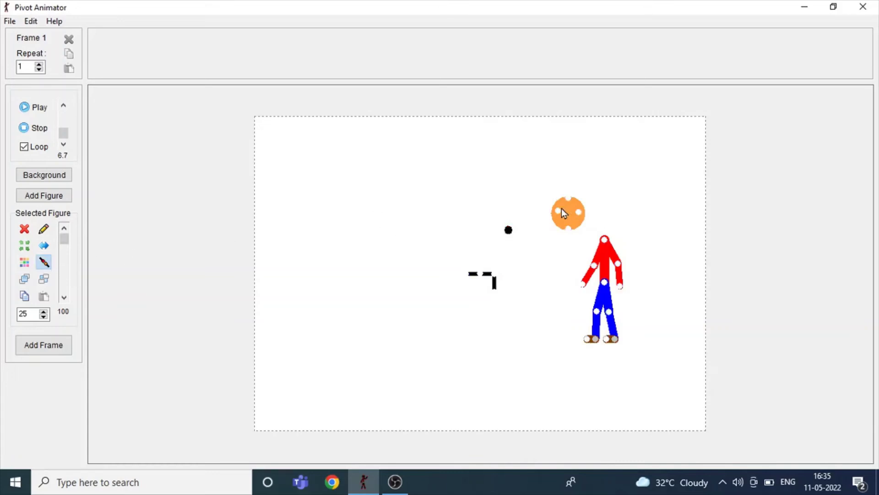
pyautogui.click(559, 211)
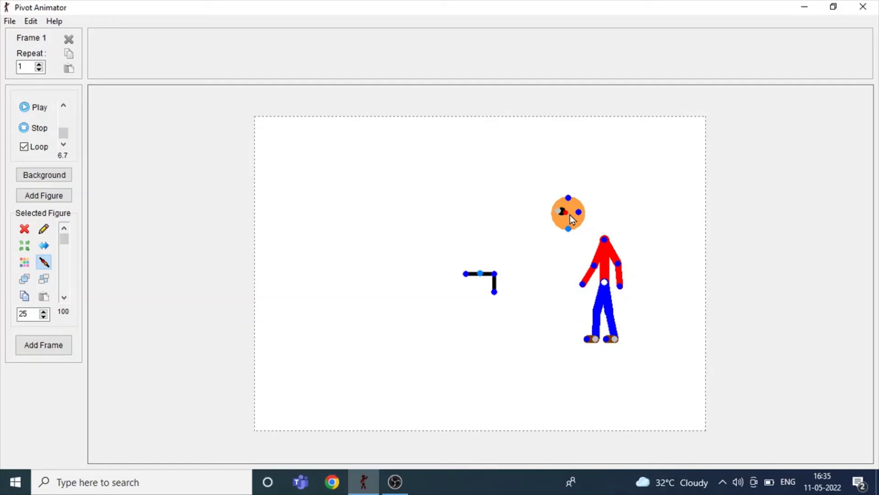
# Reposition the eye within the head and shrink the hair piece's scale to 17.
pyautogui.moveTo(568, 214)
pyautogui.mouseDown()
pyautogui.moveTo(577, 225)
pyautogui.moveTo(580, 213)
pyautogui.moveTo(569, 218)
pyautogui.mouseUp()
pyautogui.click(44, 262)
pyautogui.click(44, 316)
pyautogui.click(43, 316)
pyautogui.click(43, 316)
pyautogui.click(44, 316)
pyautogui.click(43, 316)
pyautogui.click(44, 316)
pyautogui.click(44, 316)
pyautogui.click(43, 316)
pyautogui.click(44, 316)
pyautogui.click(43, 316)
pyautogui.click(44, 316)
# Move the black hair piece across the top of the orange head and join it there.
pyautogui.moveTo(486, 279); pyautogui.dragTo(568, 199)
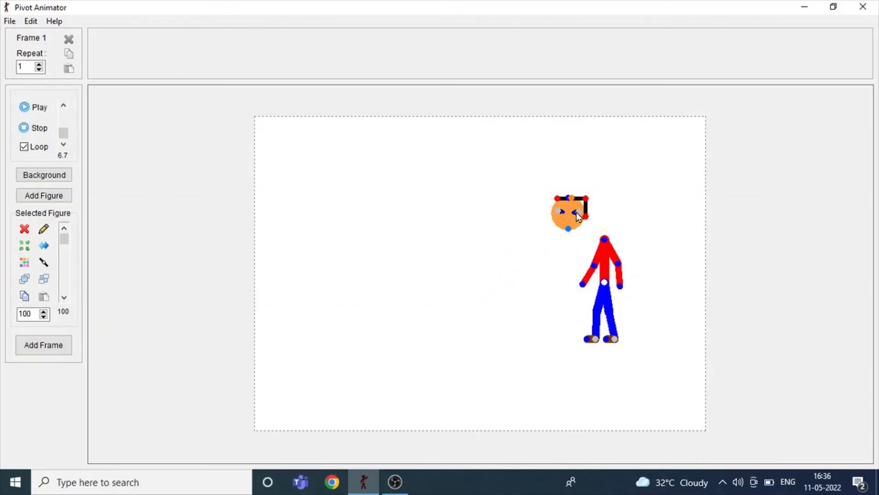
pyautogui.click(576, 217)
pyautogui.moveTo(574, 199); pyautogui.dragTo(572, 196)
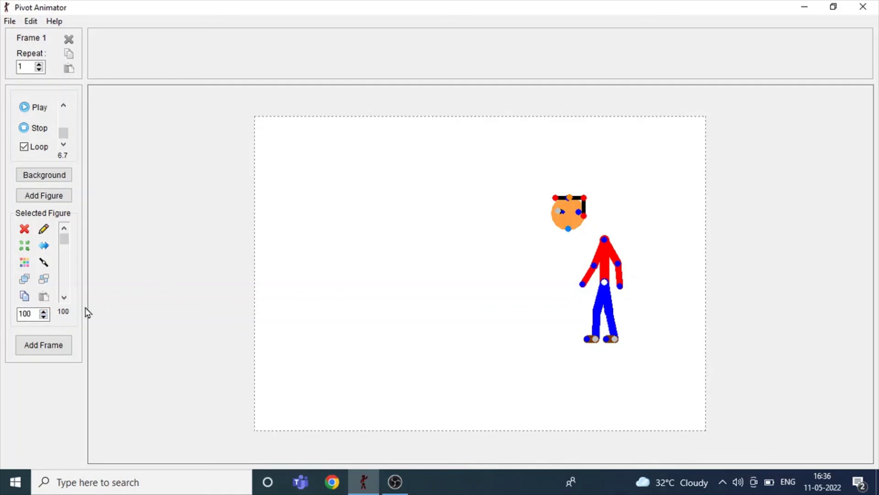
pyautogui.click(579, 213)
pyautogui.click(44, 315)
pyautogui.click(569, 198)
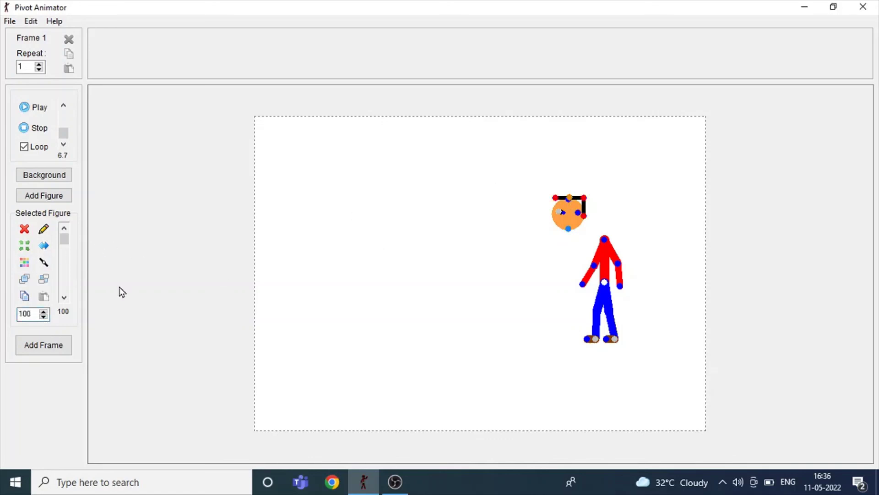
# Join the hair onto the head, then attach the head's lower joint to the red torso's neck.
pyautogui.click(45, 263)
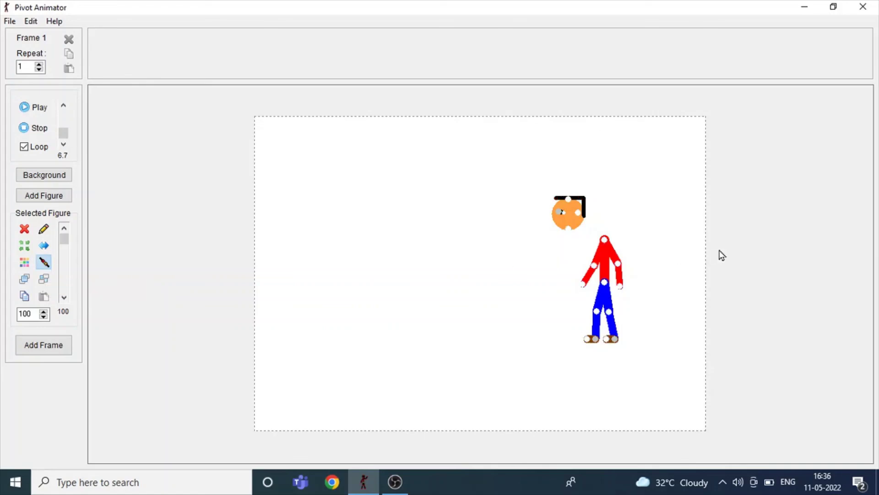
pyautogui.click(567, 199)
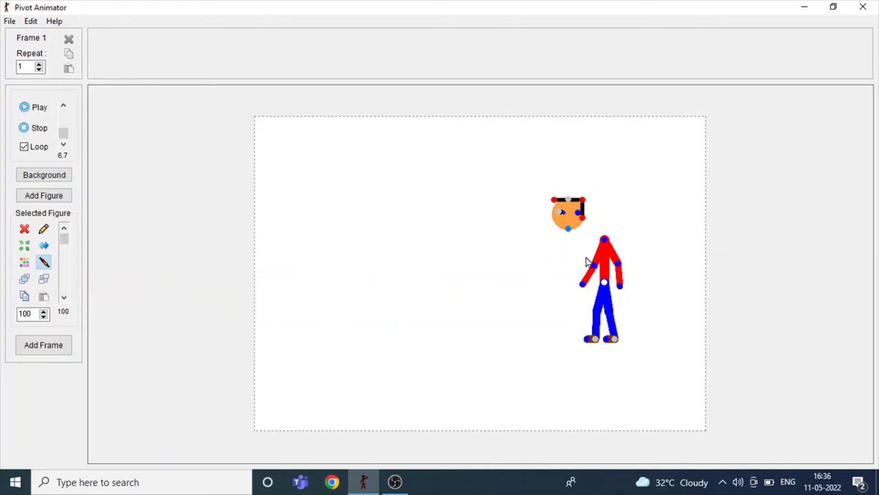
pyautogui.click(570, 230)
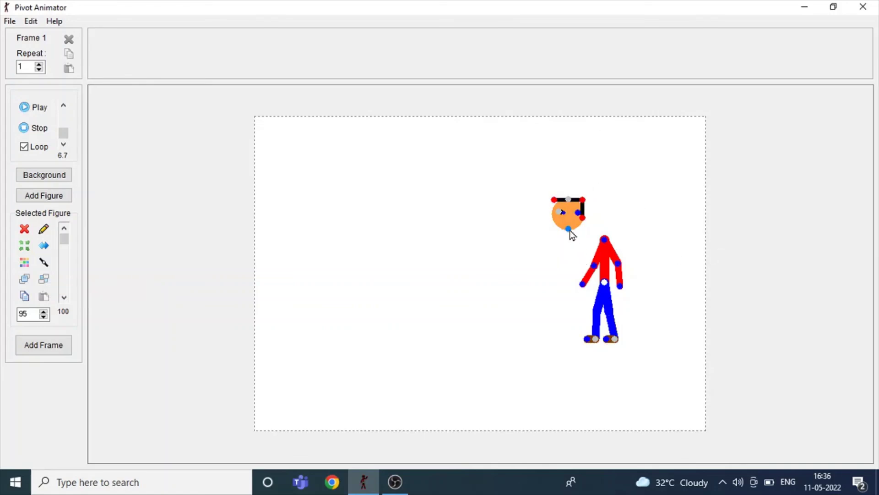
pyautogui.click(42, 265)
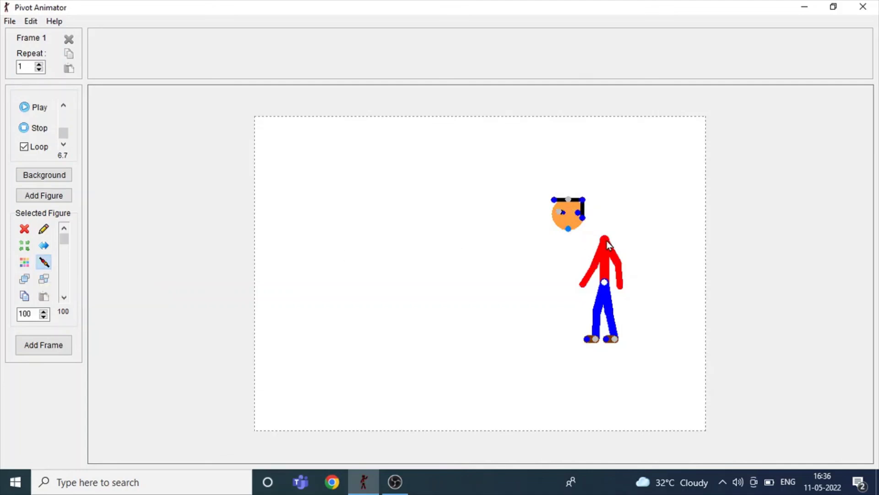
pyautogui.click(569, 230)
pyautogui.click(44, 262)
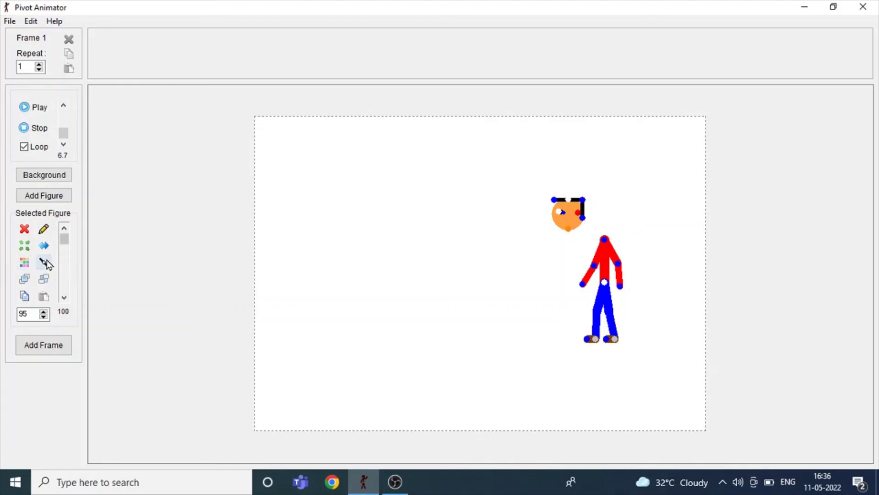
pyautogui.click(605, 243)
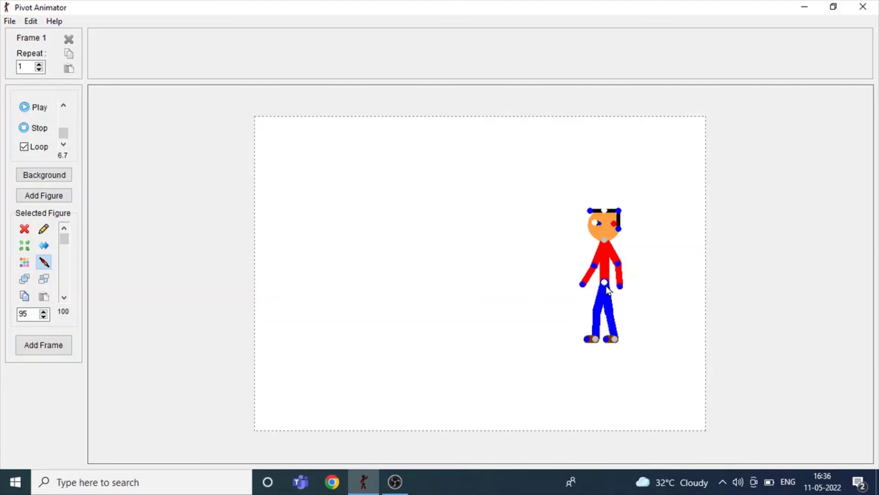
# Drag the assembled stick figure by its hip toward the centre of the canvas.
pyautogui.moveTo(606, 287); pyautogui.dragTo(493, 318)
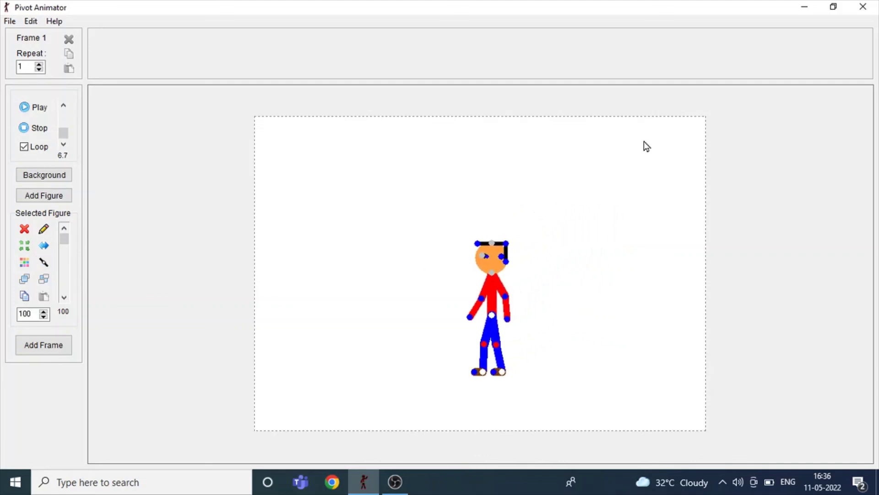